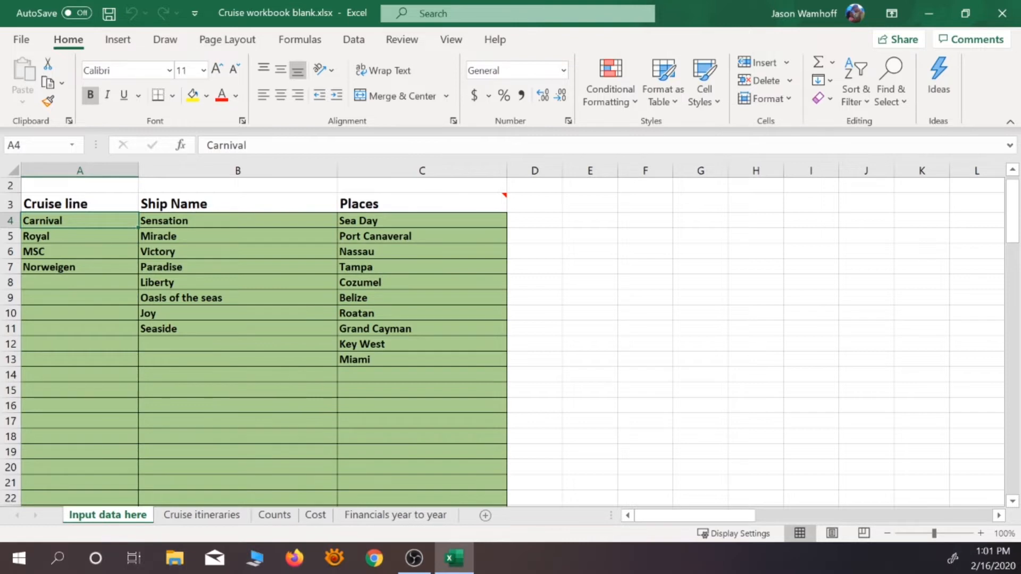
- Correct the sea-day wording in the Places header's note to "seadays" and save the workbook
mouse_move(495, 204)
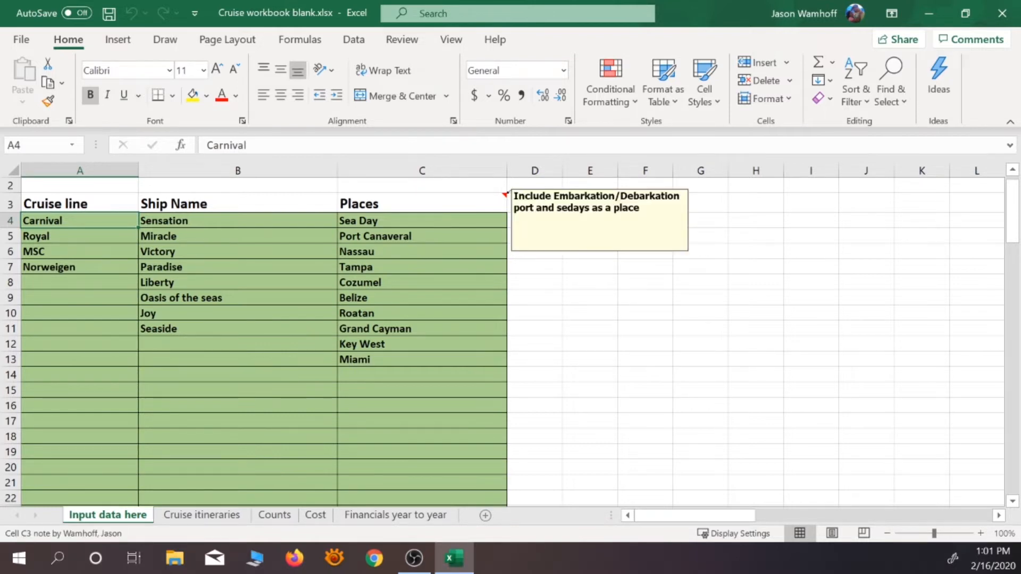
left_click(422, 221)
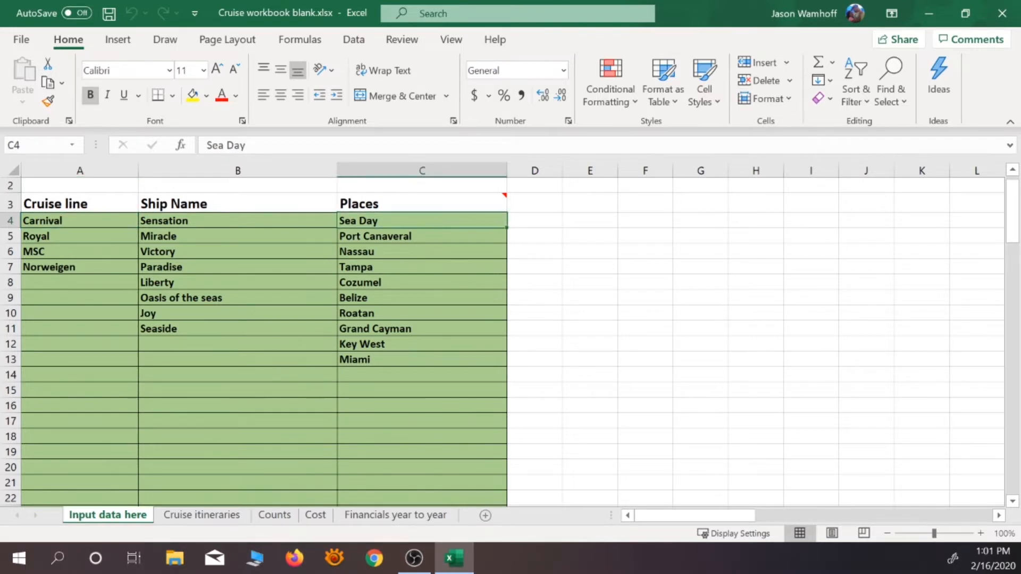
mouse_move(422, 203)
right_click(500, 204)
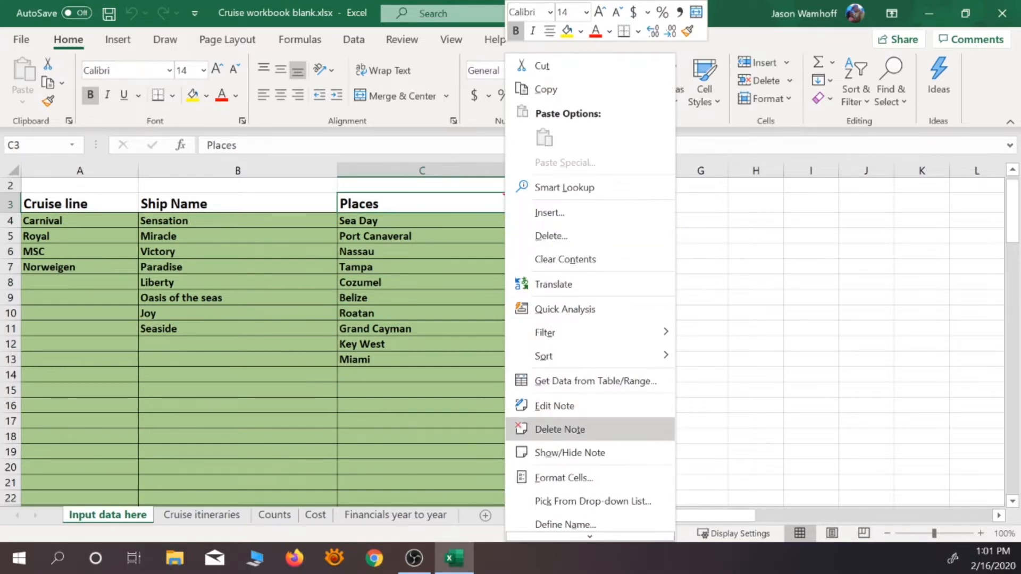
left_click(554, 406)
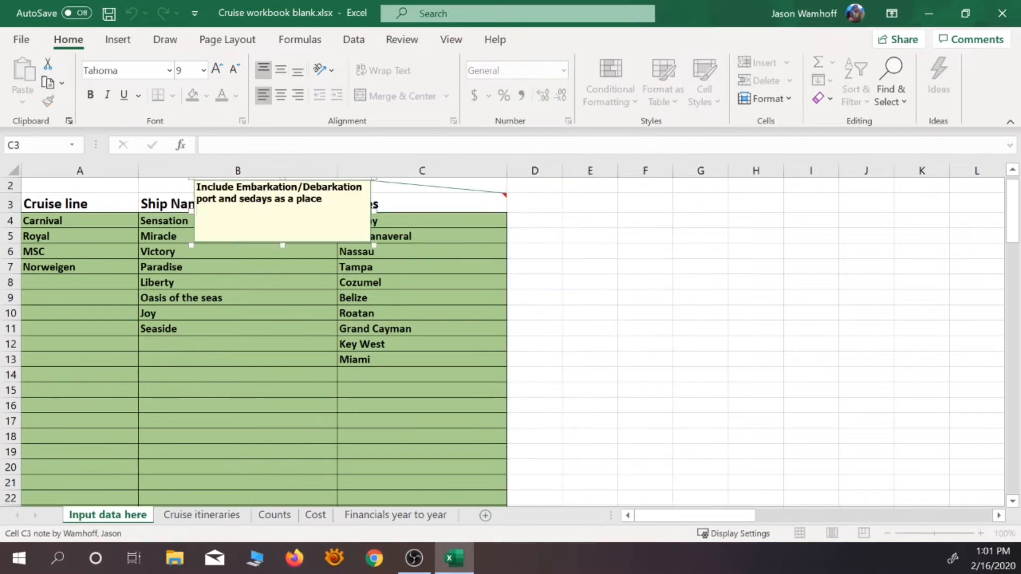
left_click(251, 198)
type("a")
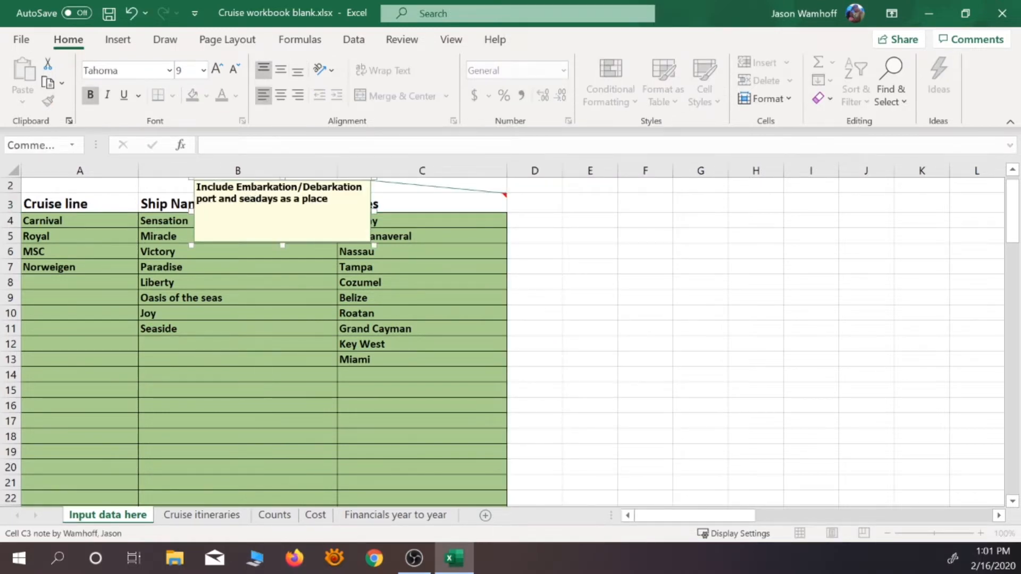
left_click(534, 267)
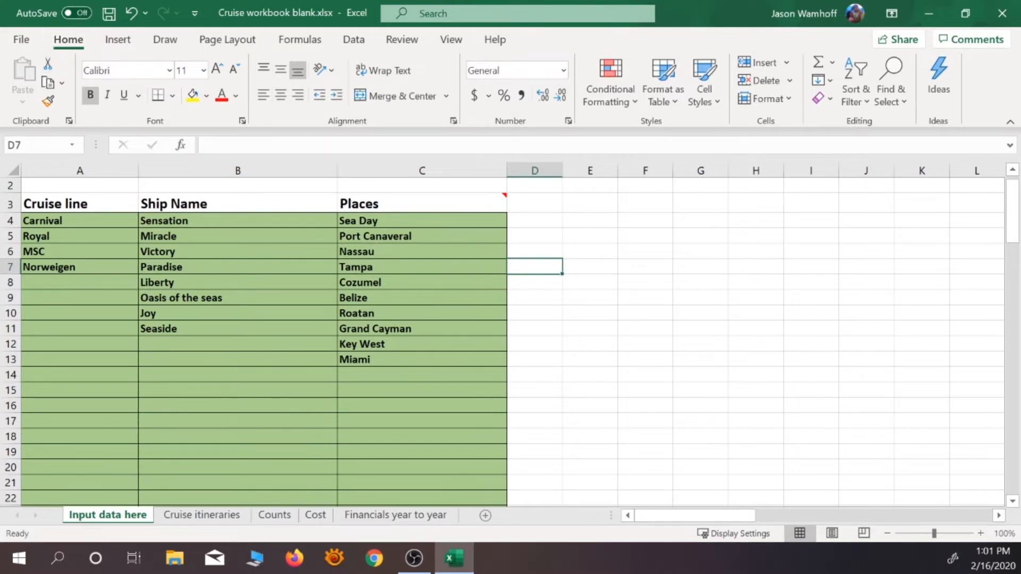
key("ctrl+s")
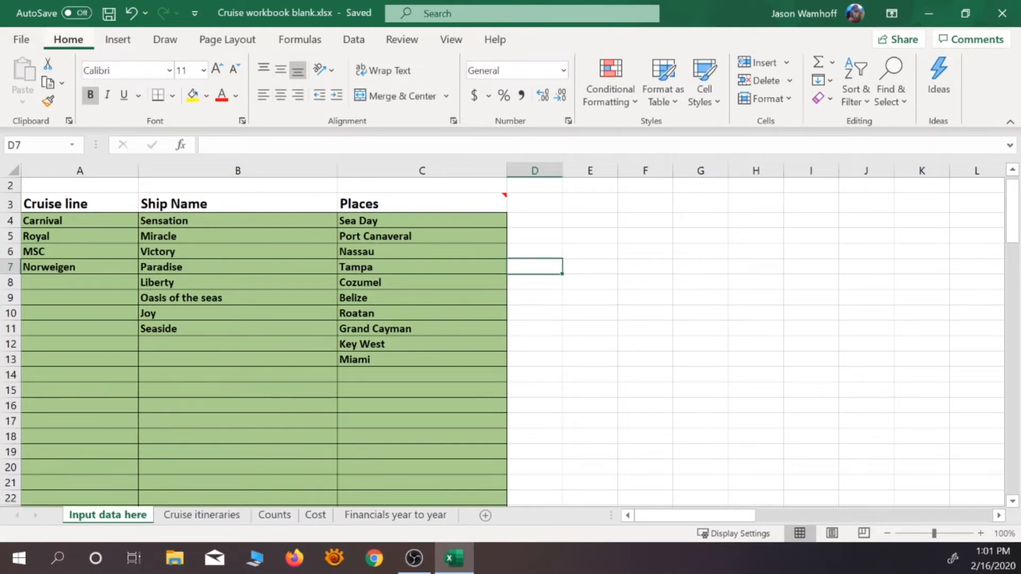
- Examine the first itinerary on the Cruise itineraries sheet, including its cruise line and ship choices, days and daily places
mouse_move(423, 204)
left_click(422, 220)
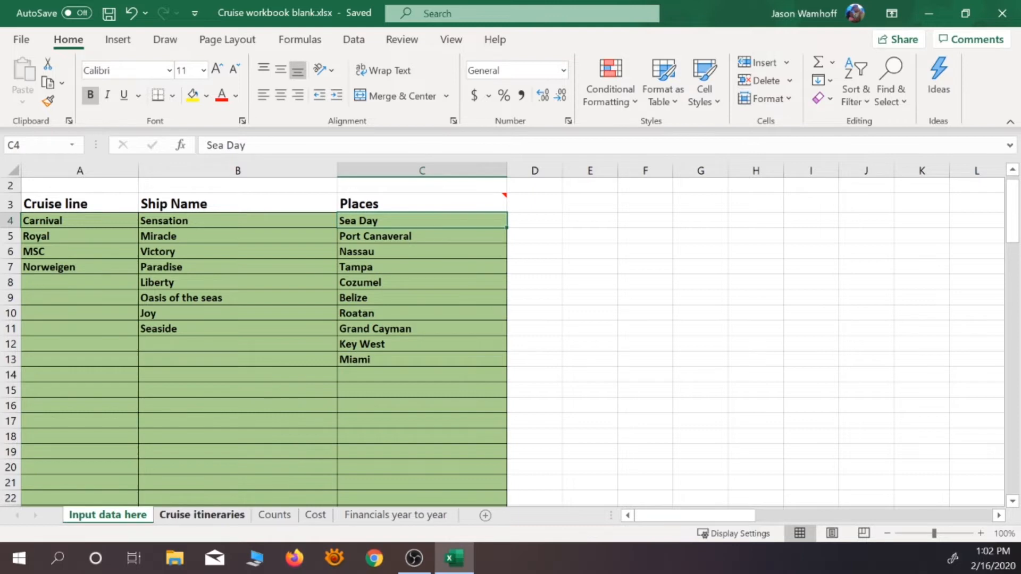
left_click(202, 515)
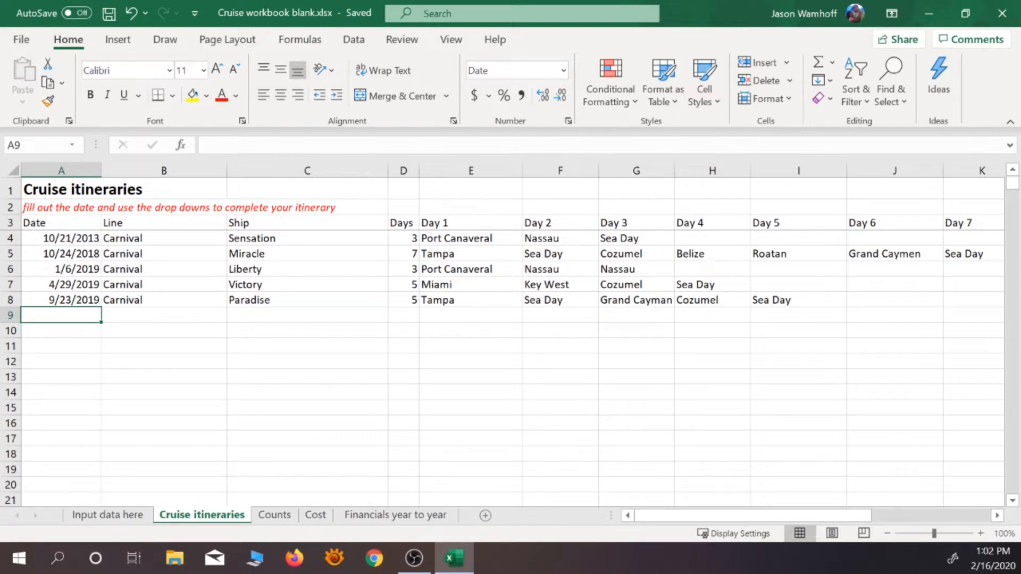
left_click(10, 238)
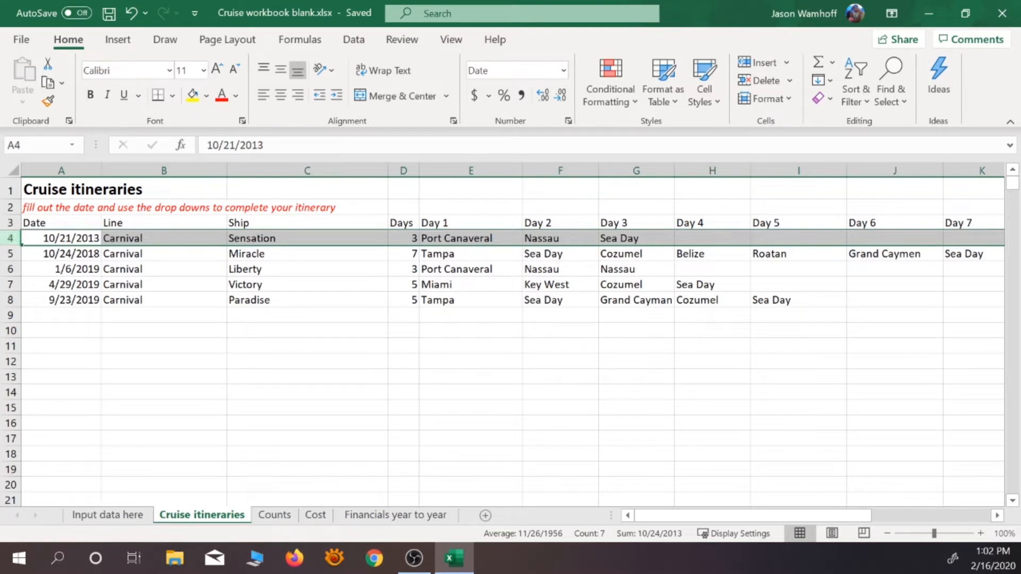
left_click(218, 239)
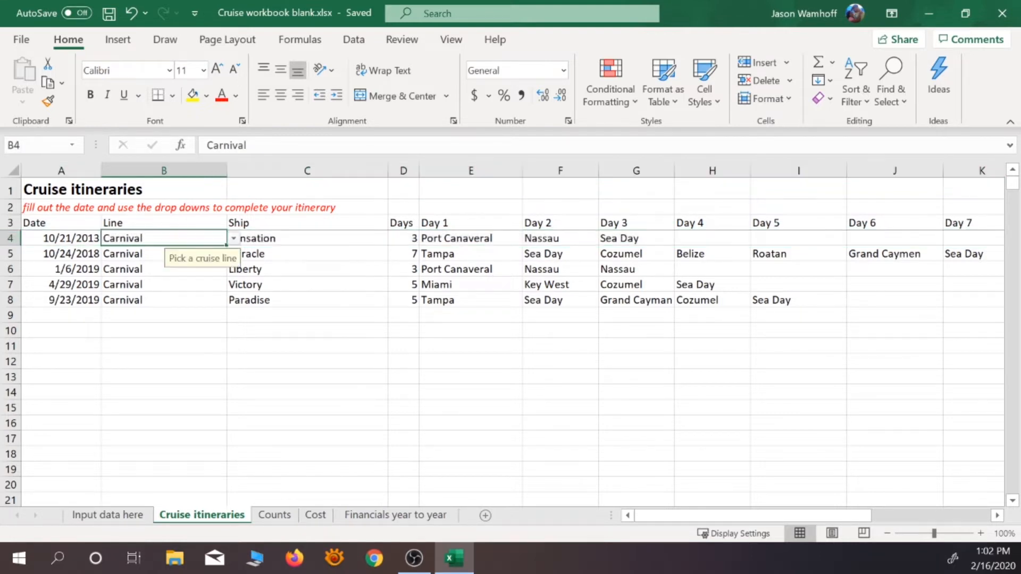
left_click(234, 239)
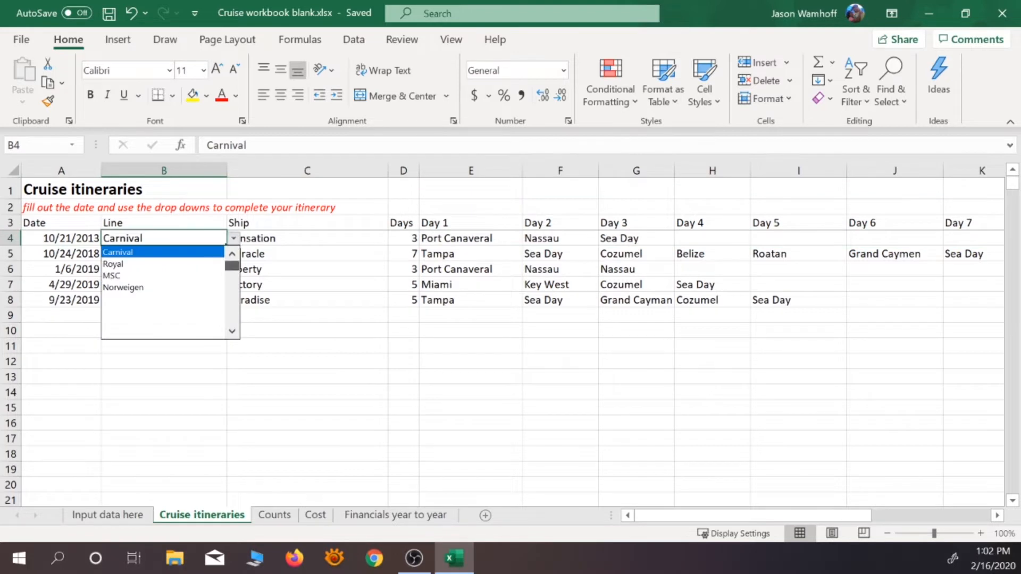
left_click(181, 253)
left_click(307, 239)
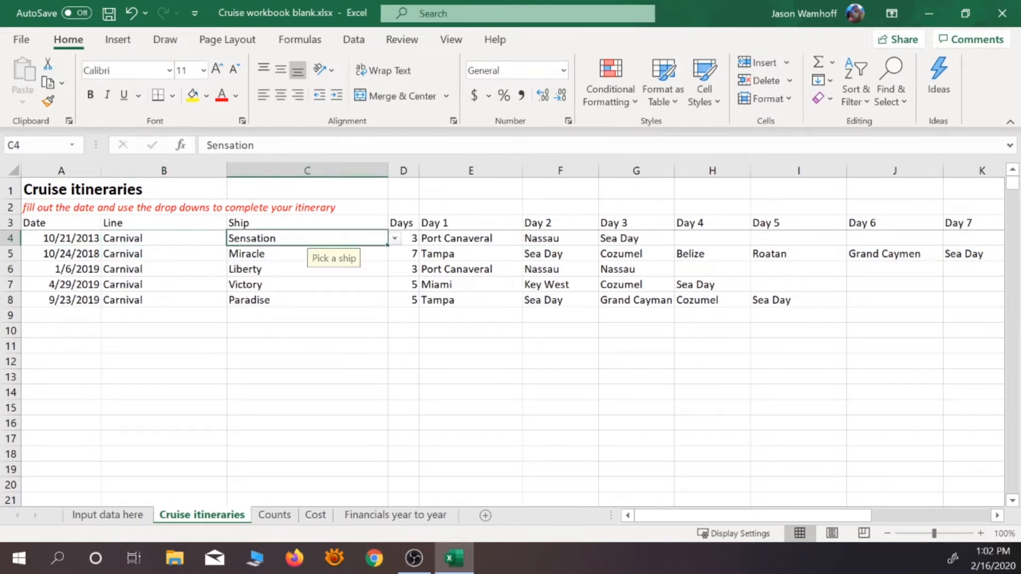
left_click(394, 239)
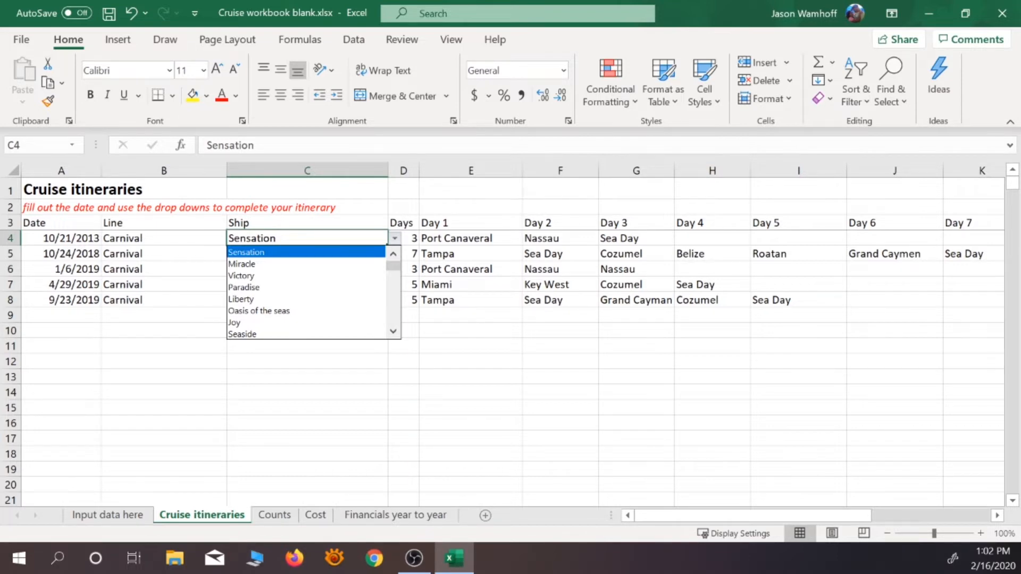
left_click(394, 239)
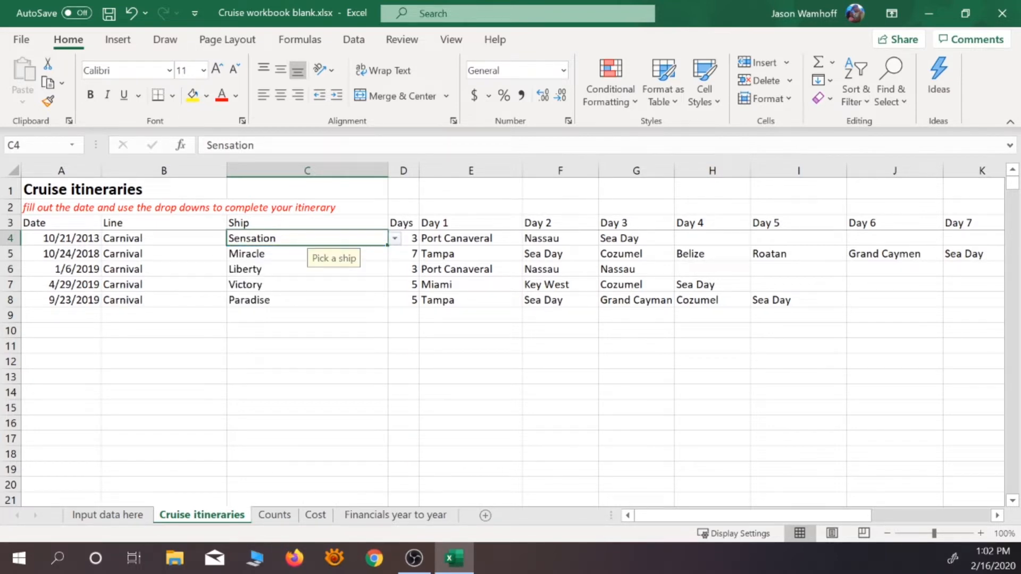
left_click(409, 238)
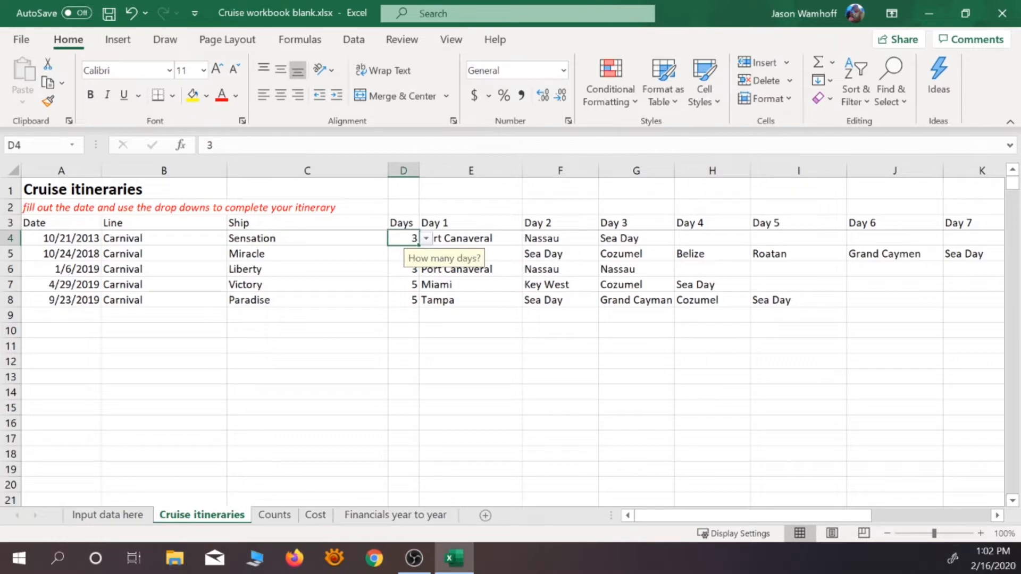
left_click(471, 238)
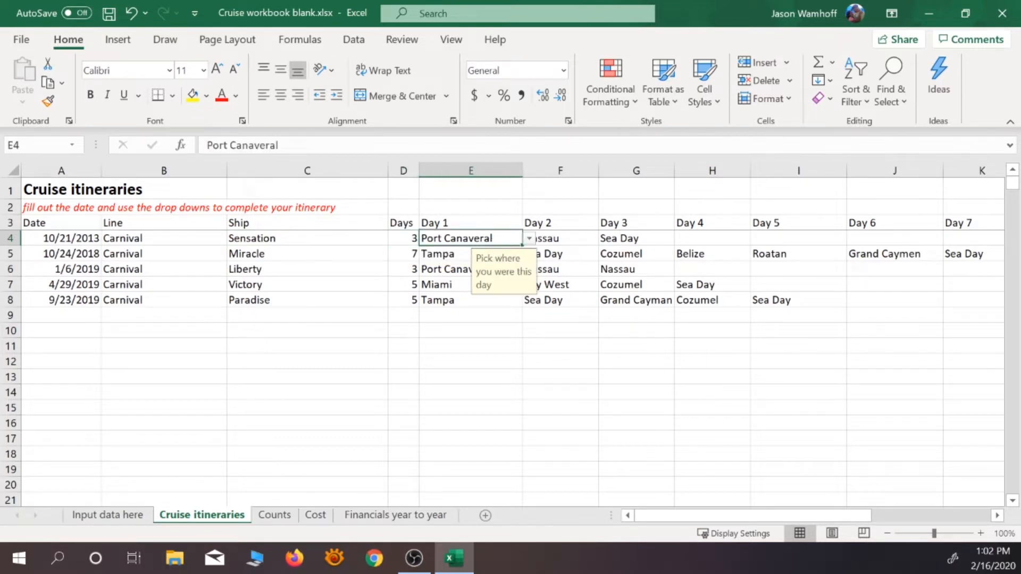
left_click(560, 238)
left_click(636, 238)
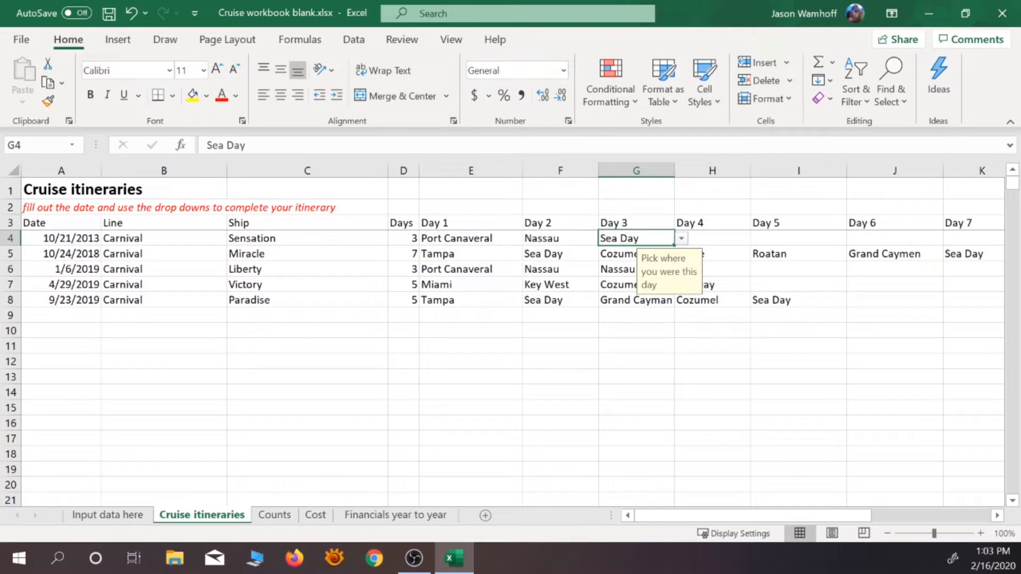
- Examine the Miracle itinerary row and the day columns through Day 14
left_click(10, 254)
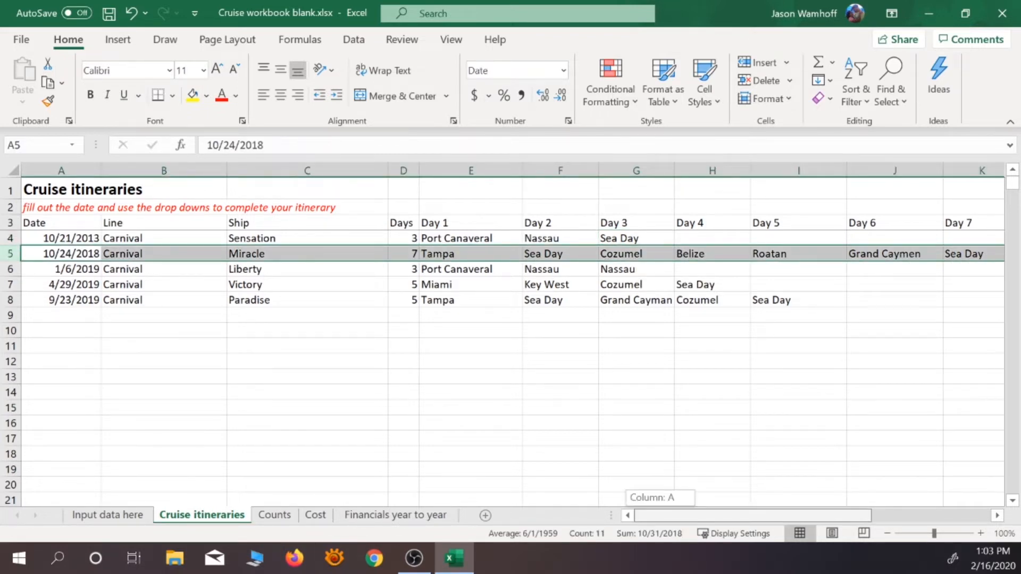
left_click_drag(776, 515, 896, 514)
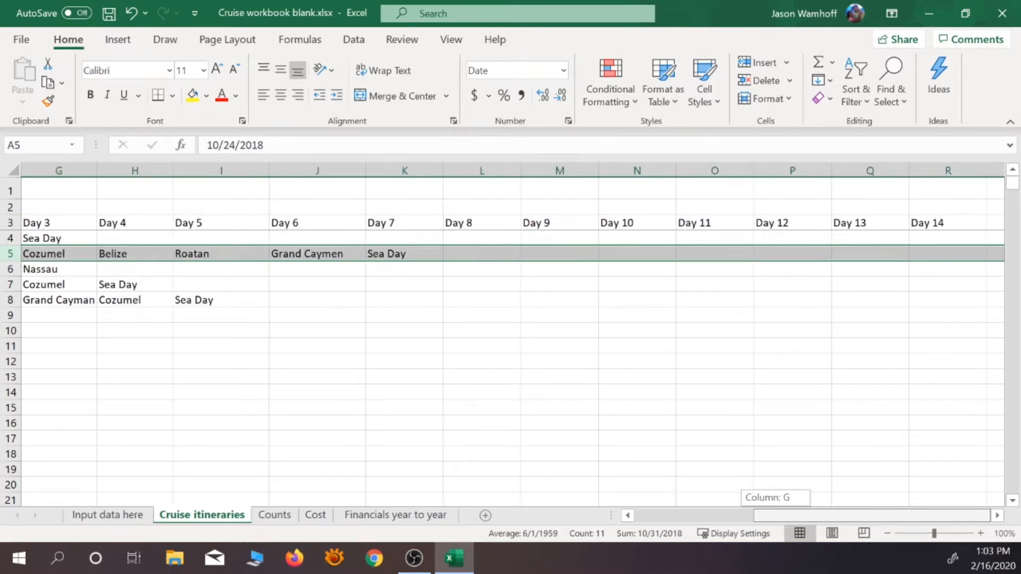
left_click_drag(896, 515, 777, 515)
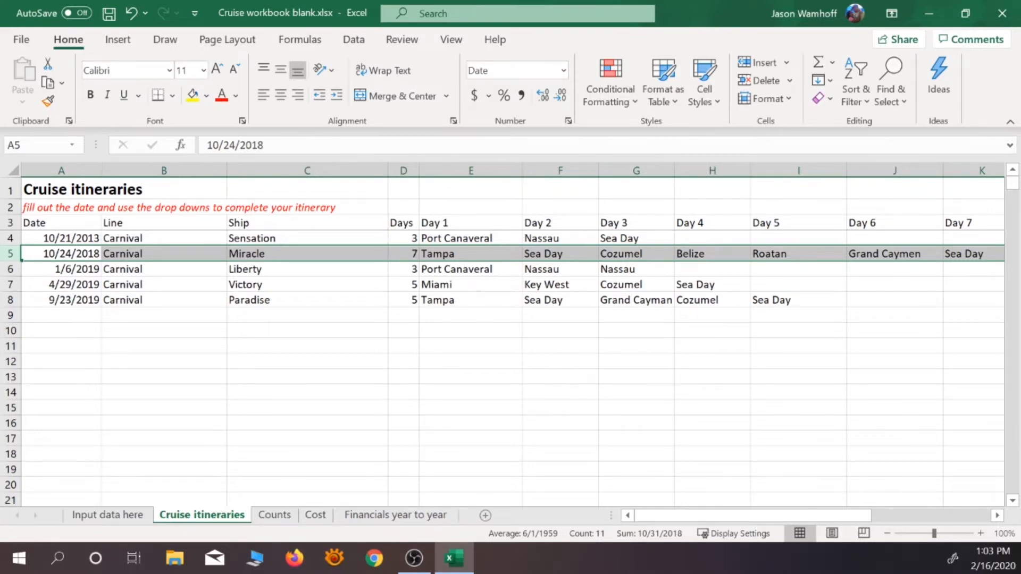
- Start a new itinerary in row 9 with the date 5/5/2016 and the cruise line Norweigen
left_click(61, 315)
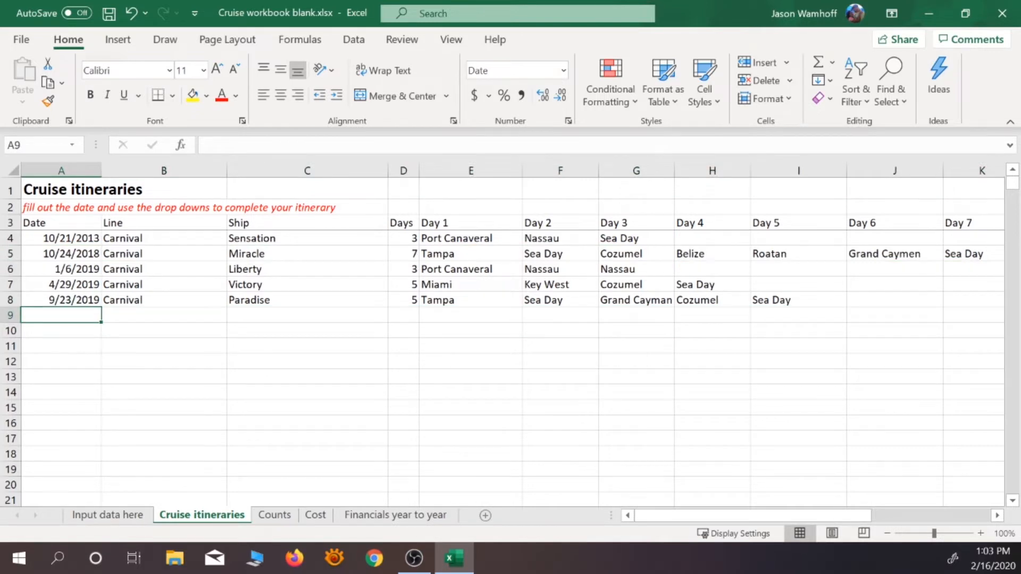
type("5/5/")
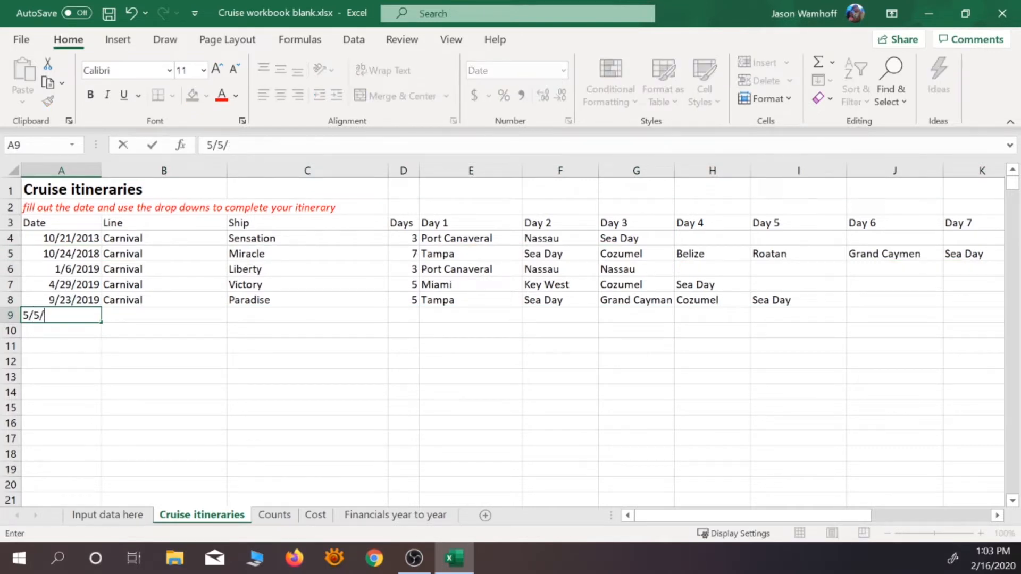
type("2016")
key("Tab")
key("Tab")
left_click(163, 315)
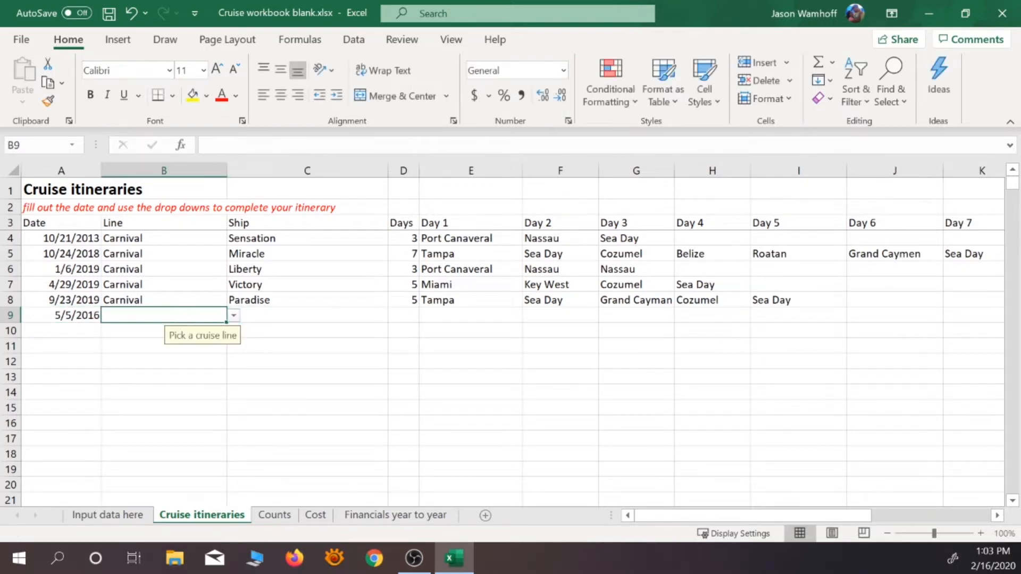
left_click(233, 316)
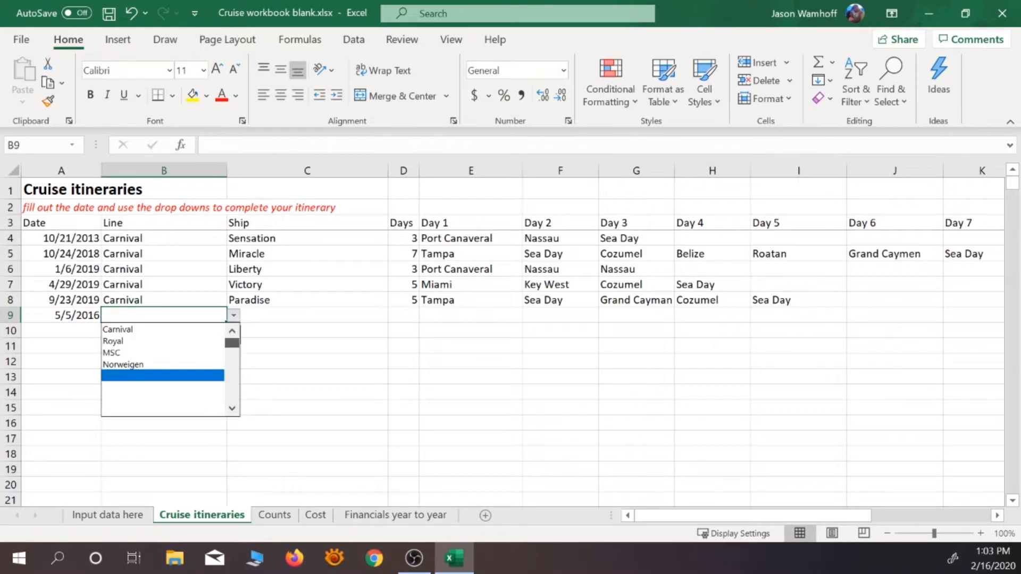
left_click(124, 365)
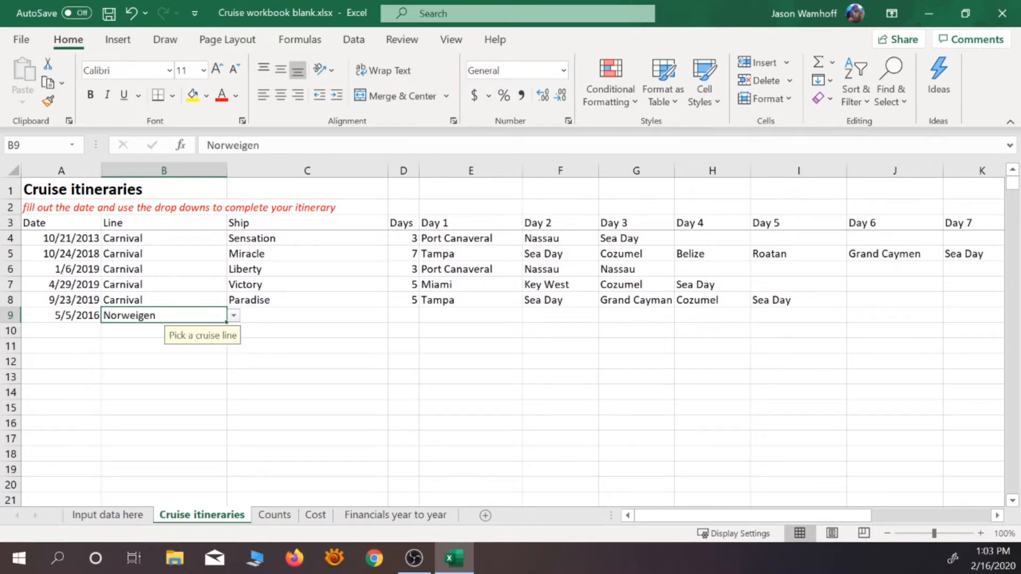
- Set the row 9 itinerary's ship to Joy and its length to 3 days
left_click(306, 316)
left_click(395, 316)
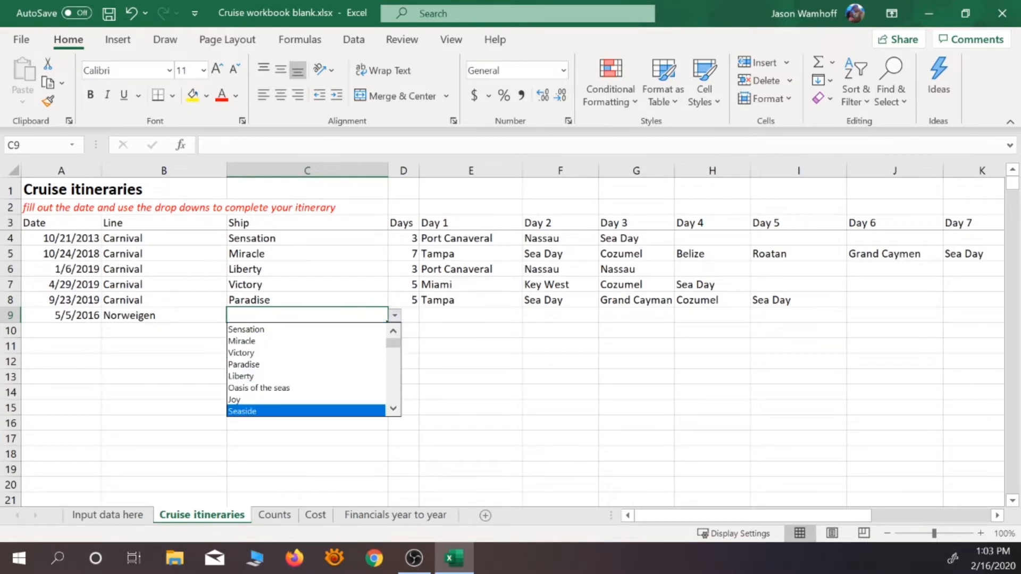
key("Return")
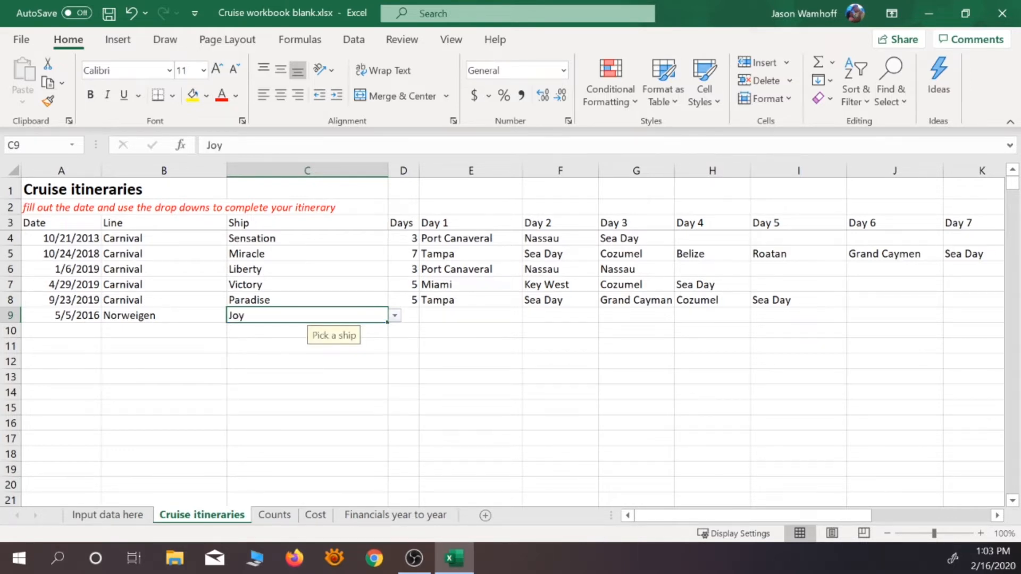
left_click(403, 316)
left_click(426, 315)
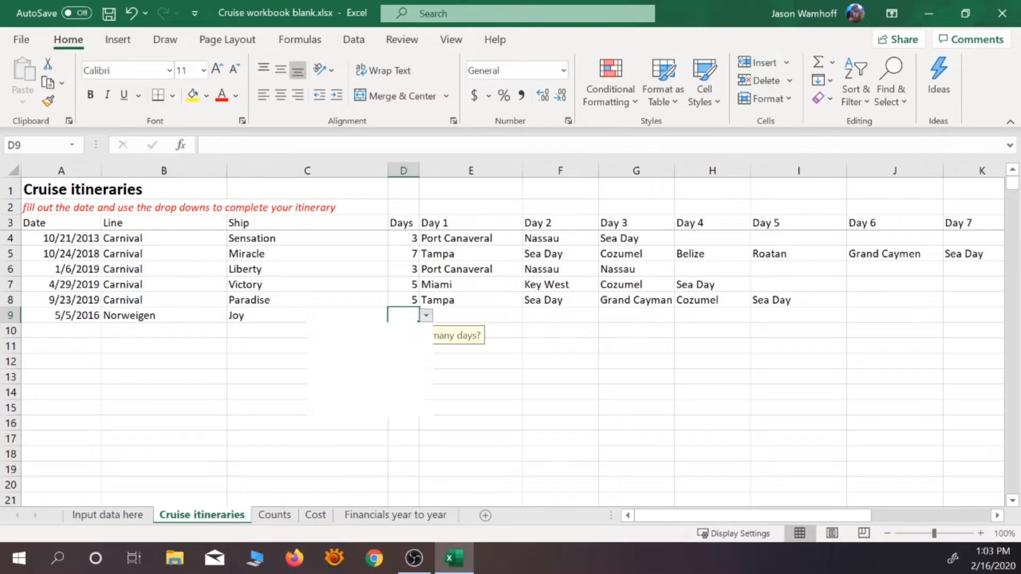
left_click_drag(424, 369, 425, 343)
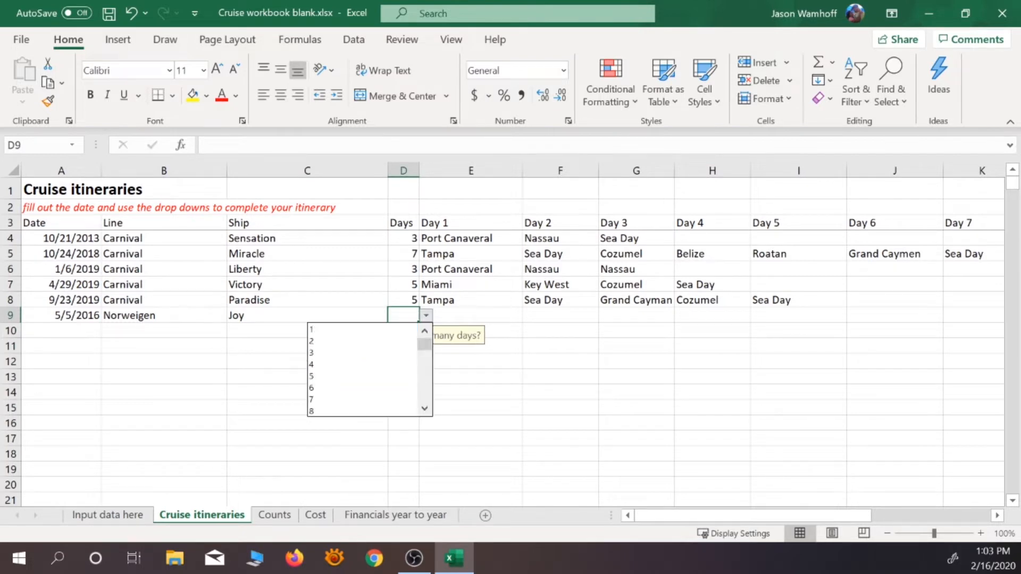
left_click(372, 353)
- Enter Miami as the Day 1 place of the row 9 itinerary
left_click(471, 315)
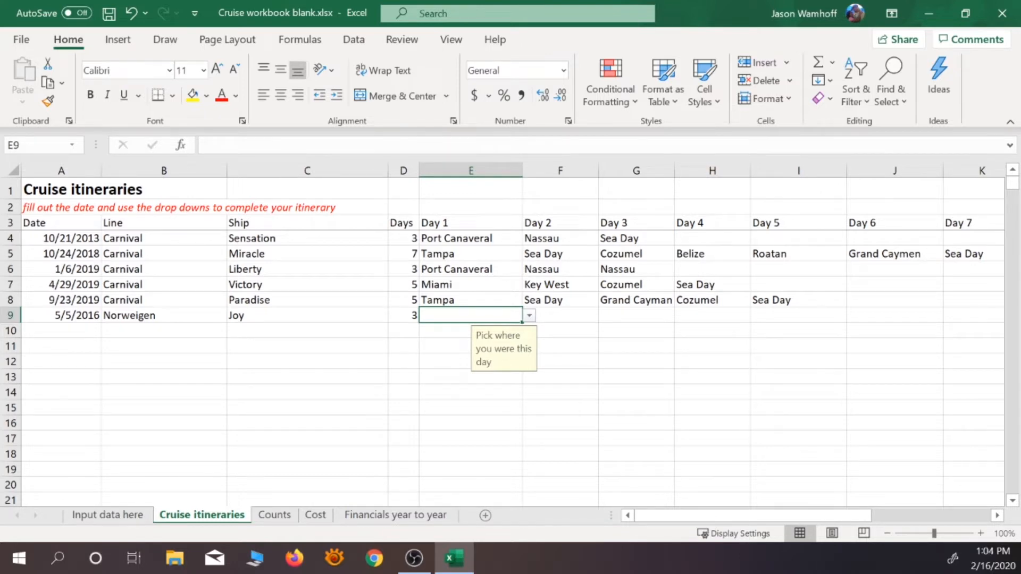
type("Ma")
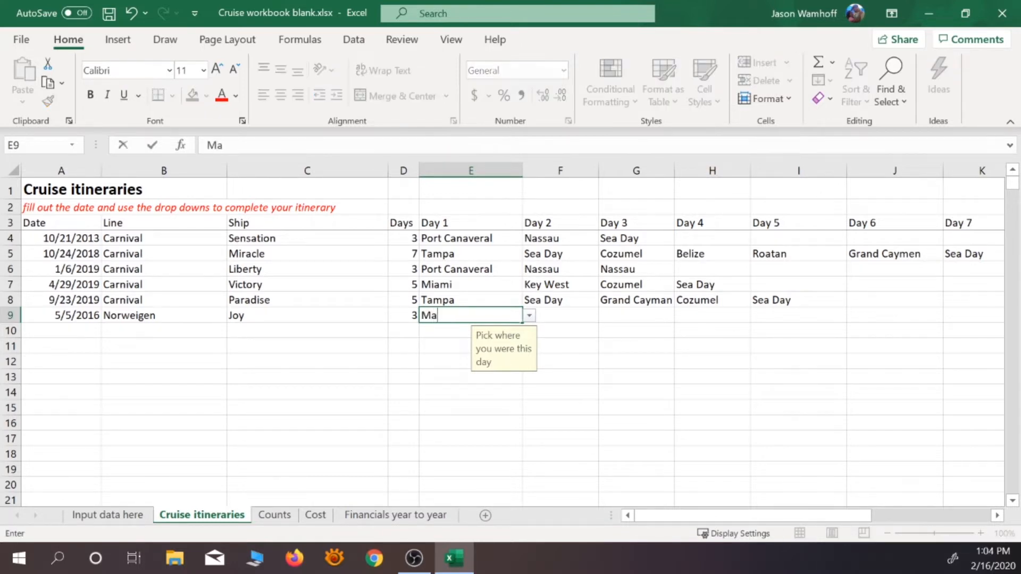
key("BackSpace")
key("BackSpace")
type("M")
key("Tab")
- Choose Sea Day as the Day 2 place of the row 9 itinerary
key("alt+Down")
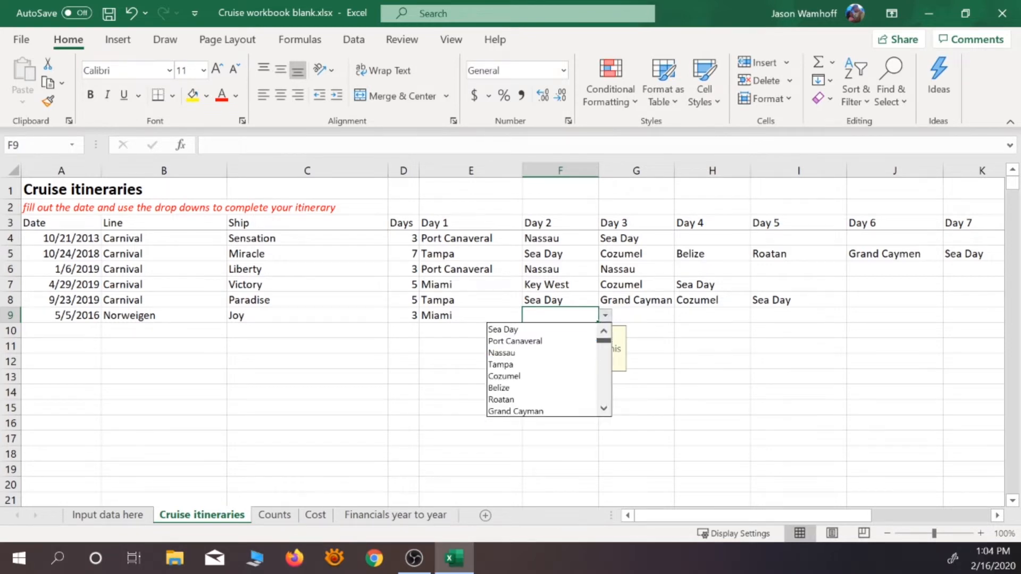
key("Down")
key("Down")
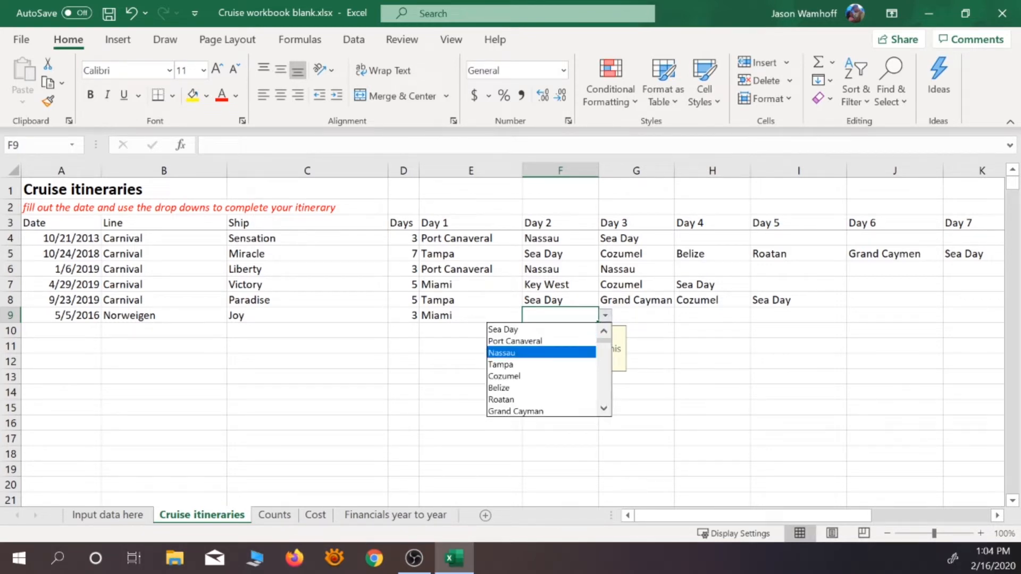
key("Up")
key("Up")
key("Return")
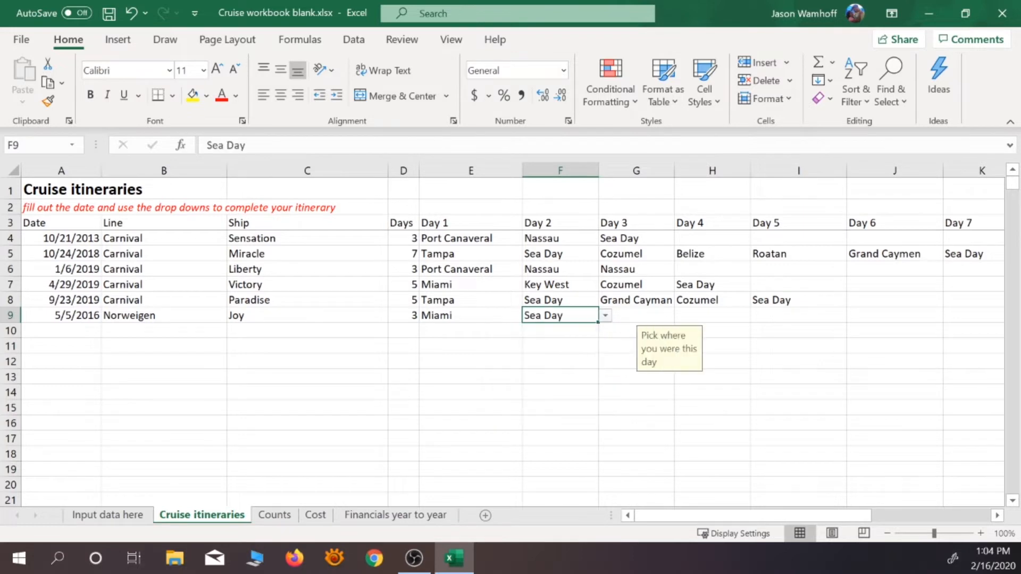
- Choose Nassau as the Day 3 place of the row 9 itinerary
key("Tab")
key("alt+Down")
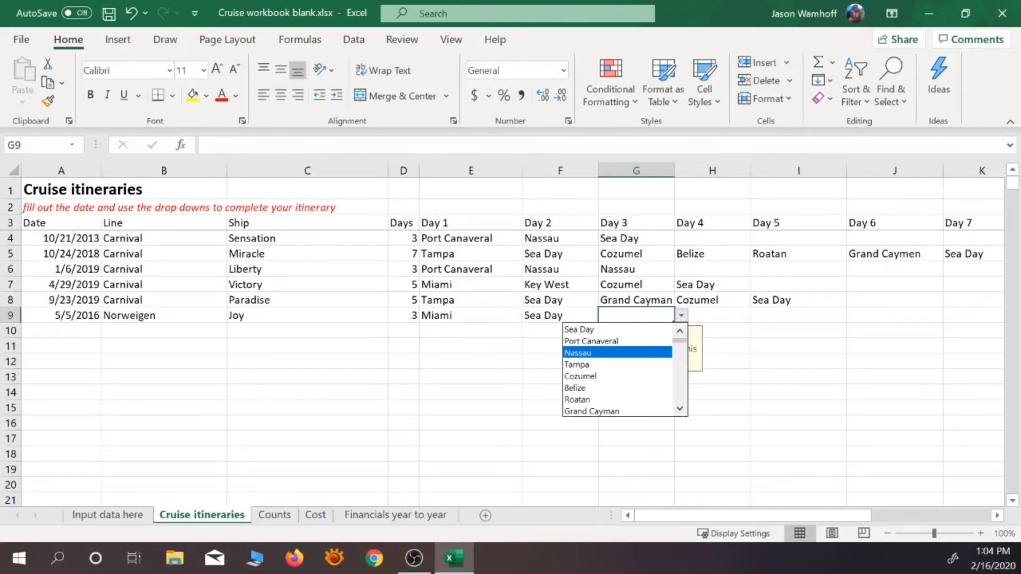
key("Escape")
left_click(712, 315)
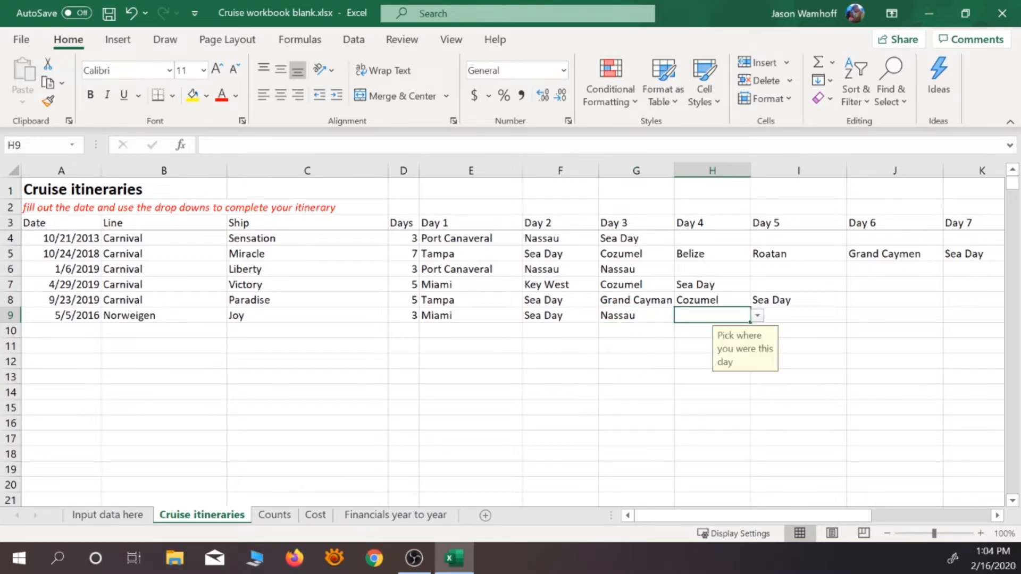
- Review the Counts sheet alongside the input data and cruise itineraries, including cruises per year, and bring up the Cost sheet
key("ctrl+Page_Down")
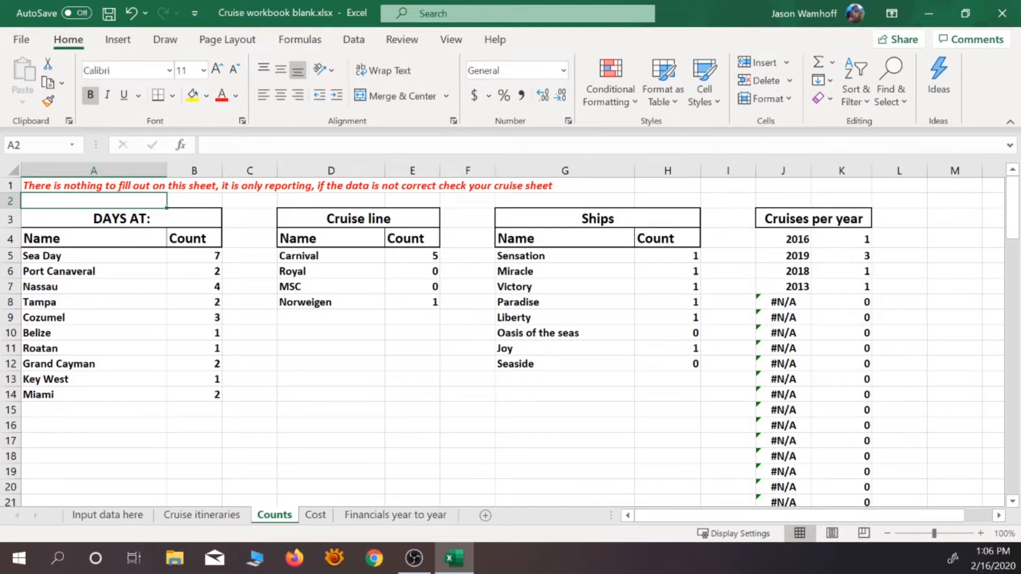
left_click(107, 515)
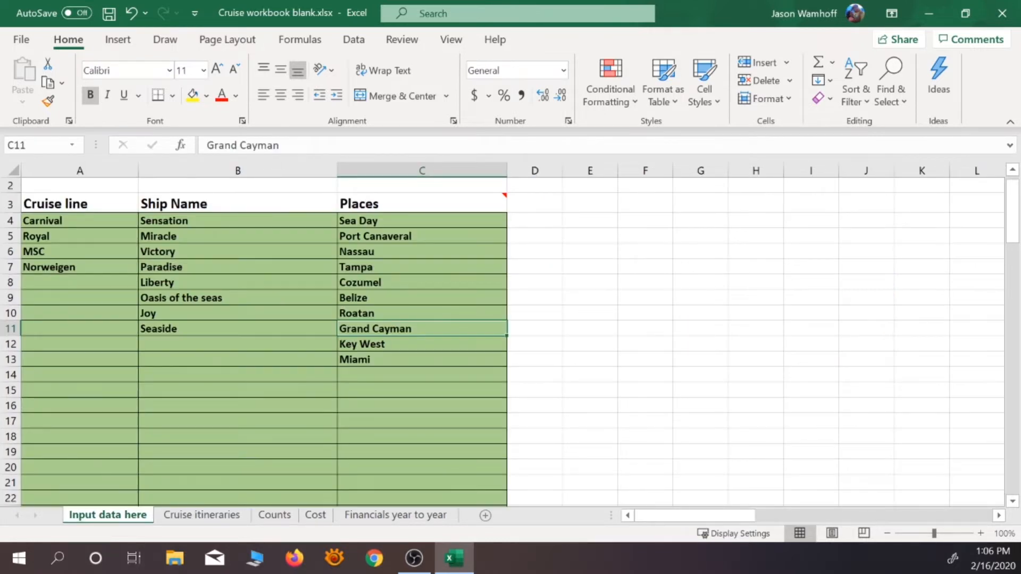
left_click(202, 514)
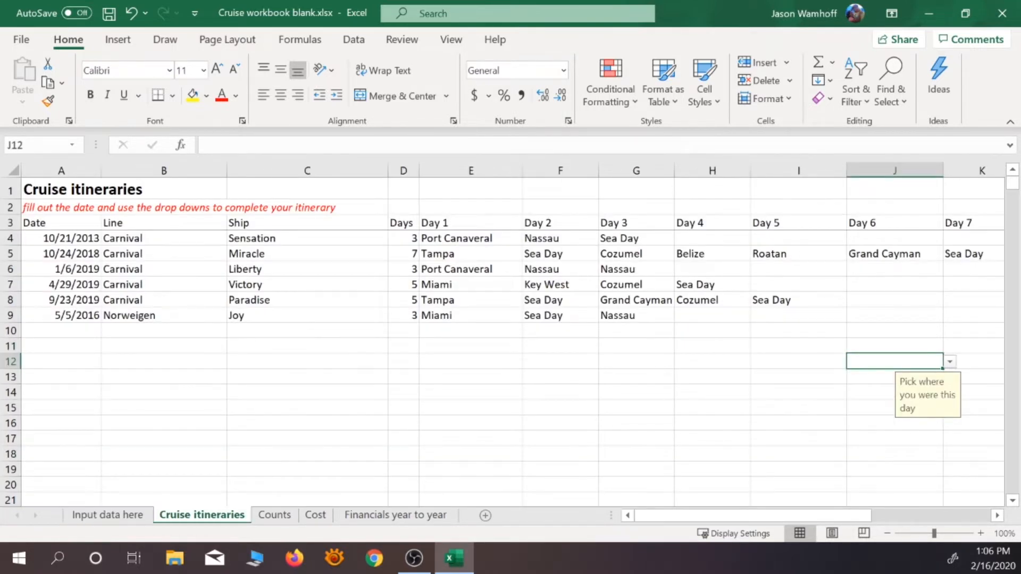
left_click(274, 515)
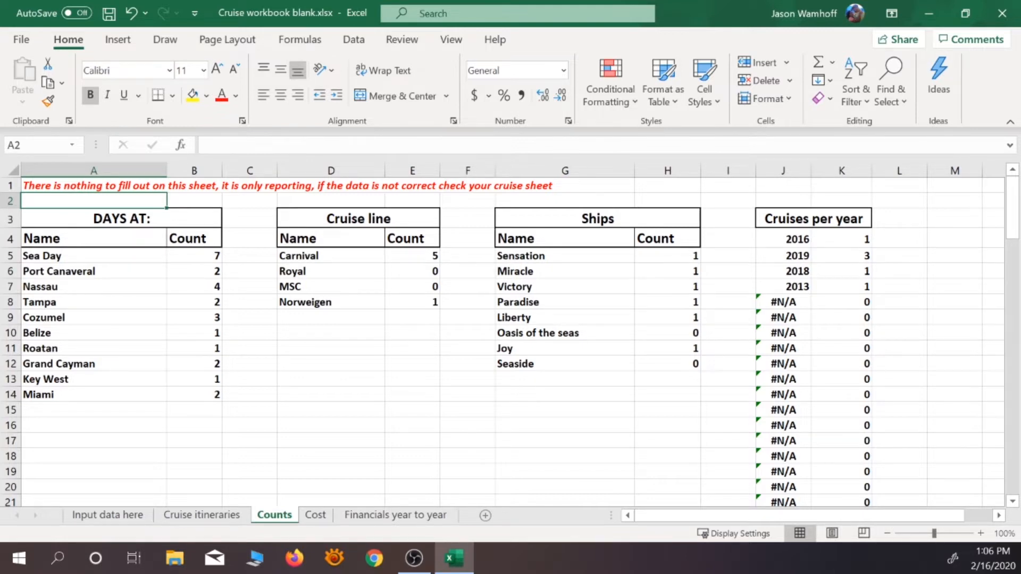
left_click(814, 219)
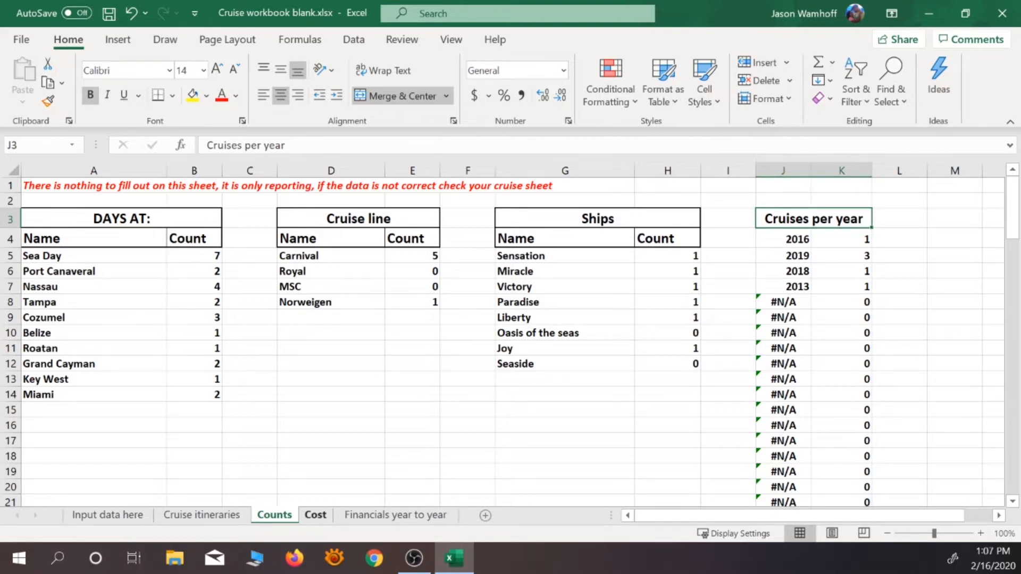
left_click(315, 515)
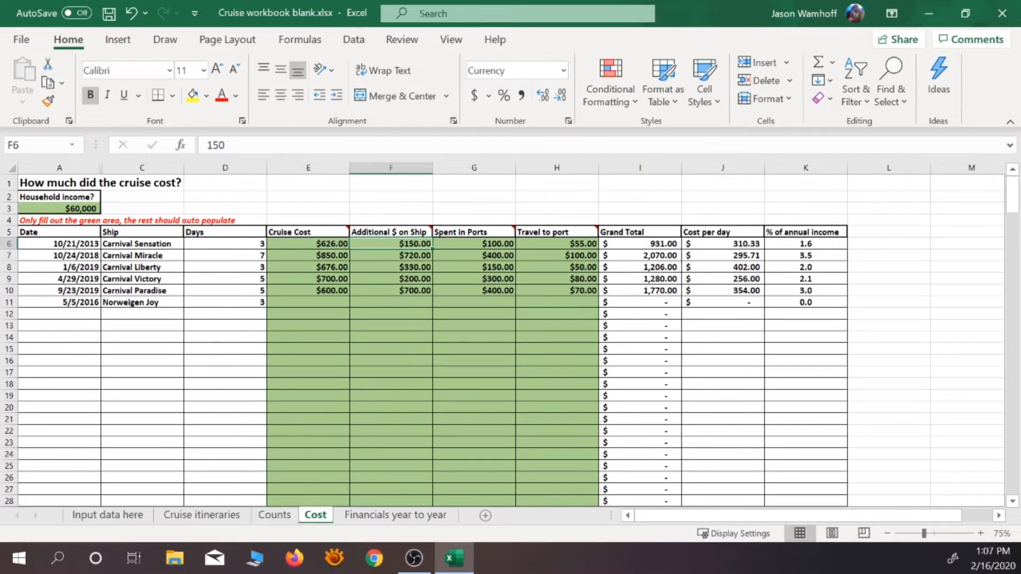
- Set the household income to $100,000
left_click(59, 209)
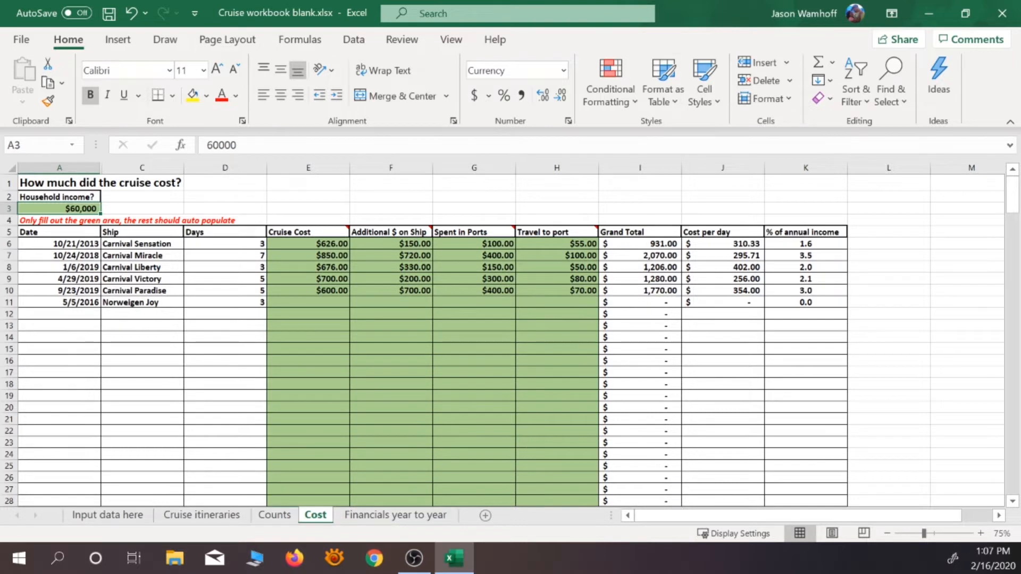
type("1000")
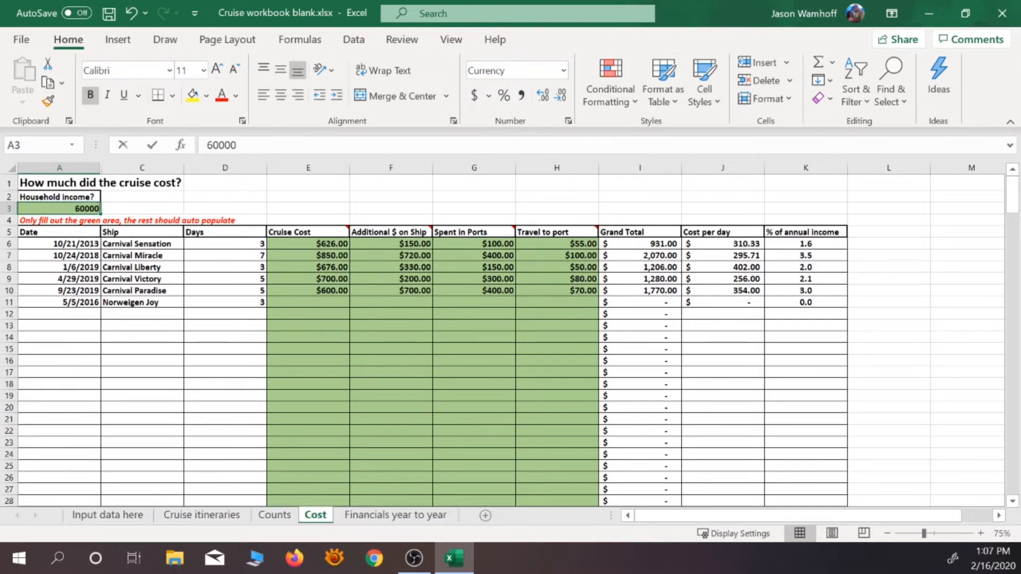
type("00")
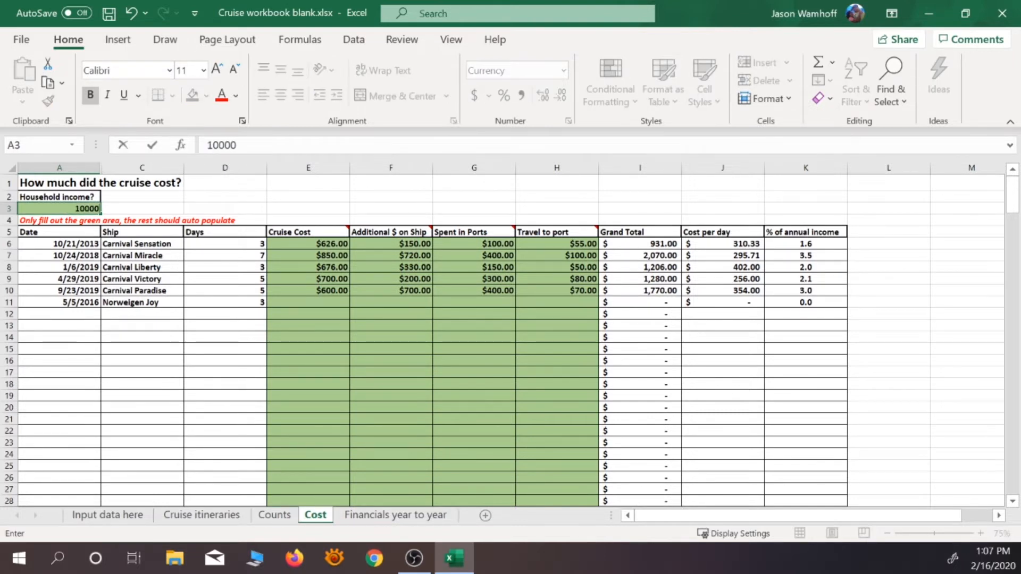
key("Return")
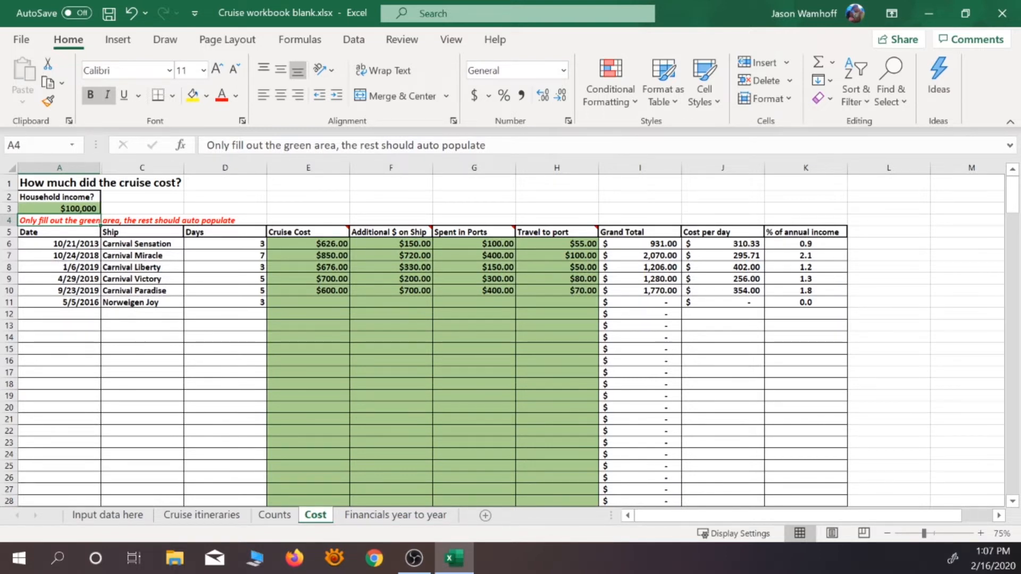
- Set the household income to $70,000
left_click(59, 209)
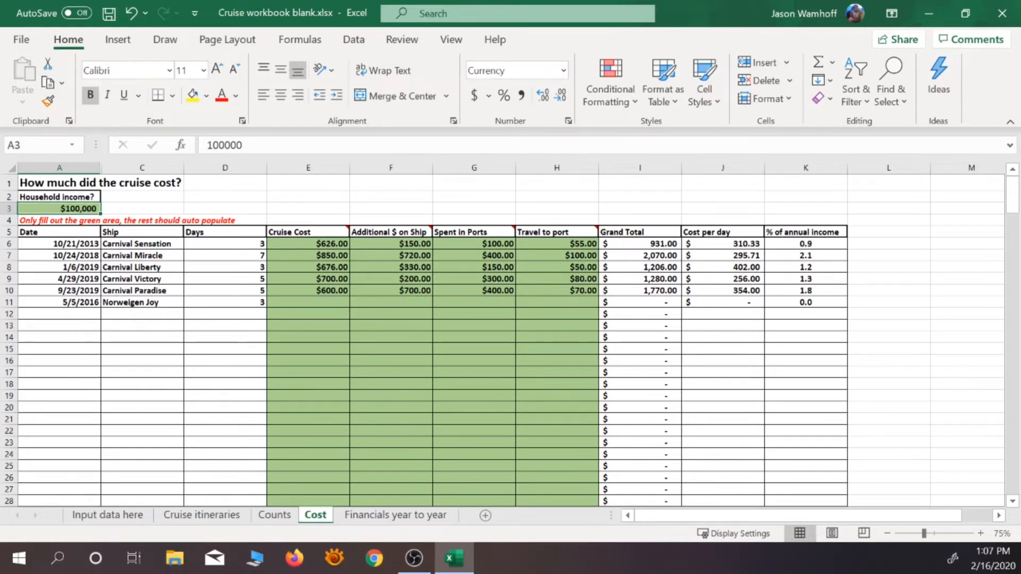
type("70000")
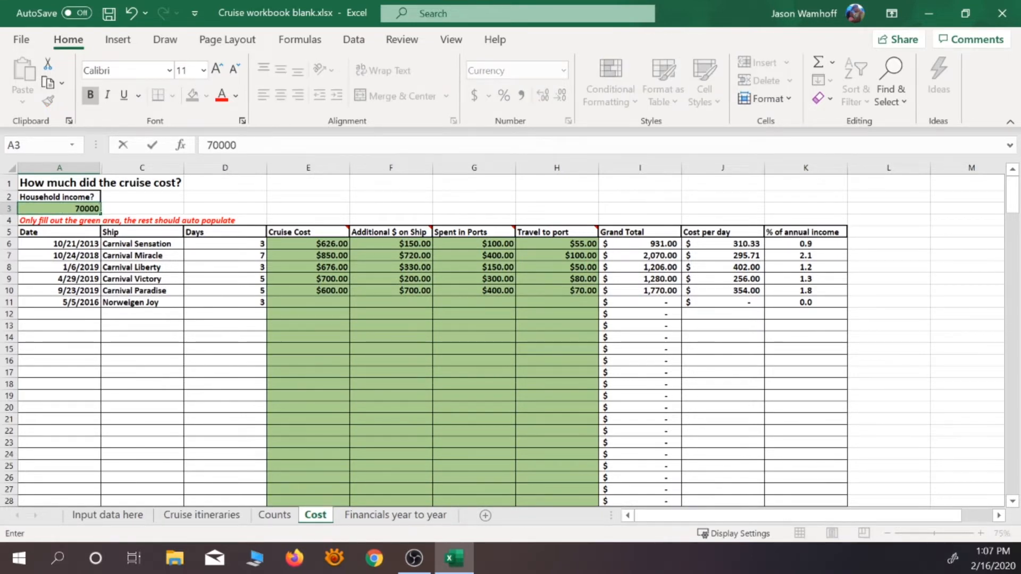
key("Return")
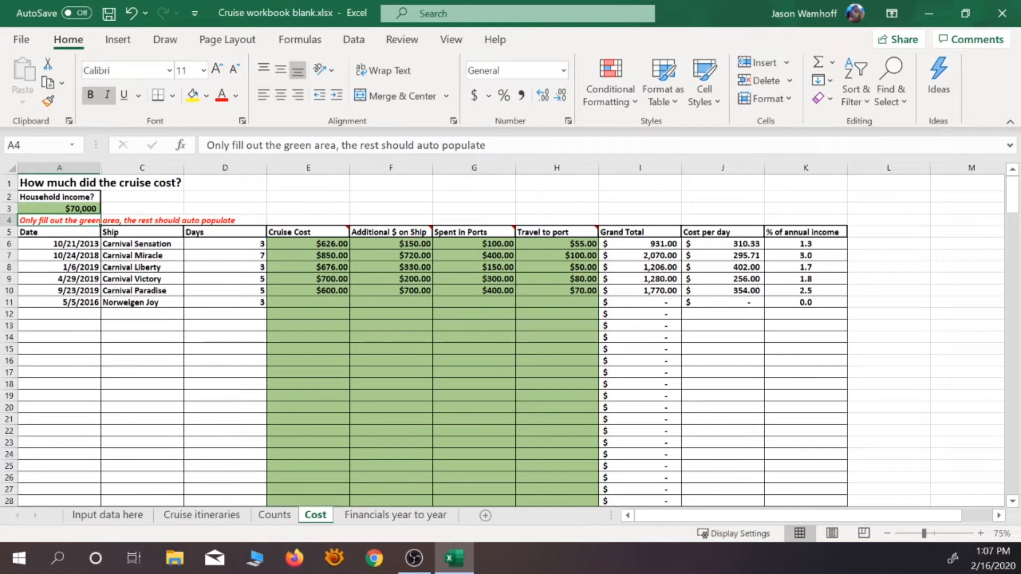
- Examine the Carnival Sensation cruise's share of annual income and the cruise cost, onboard, port and travel spending columns
left_click(805, 244)
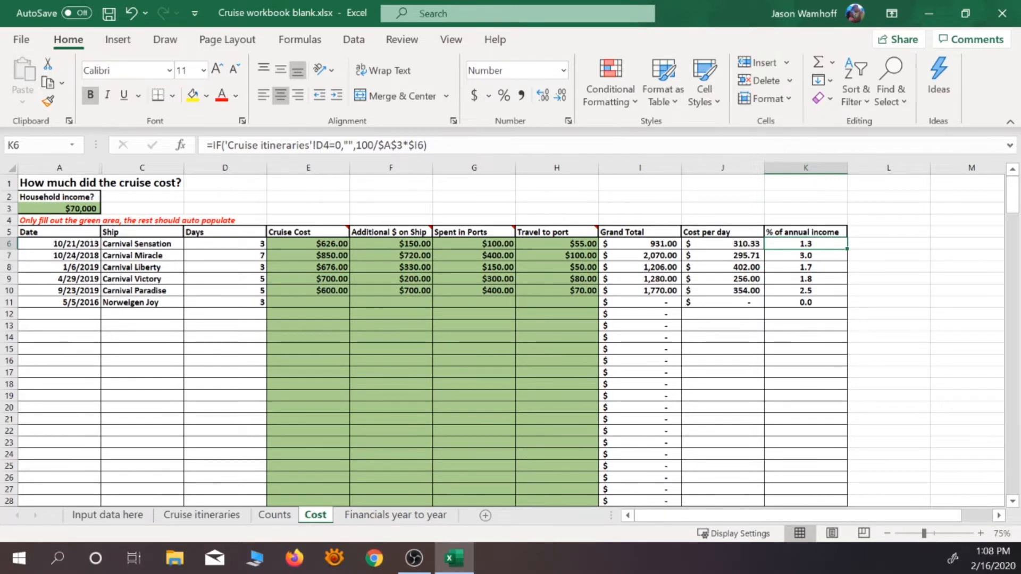
left_click(9, 243)
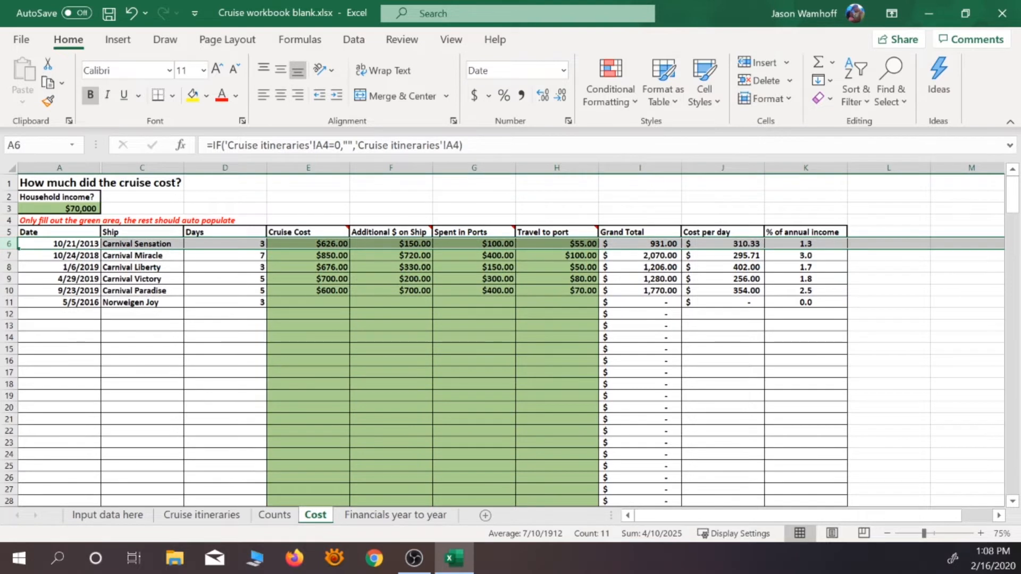
left_click(309, 245)
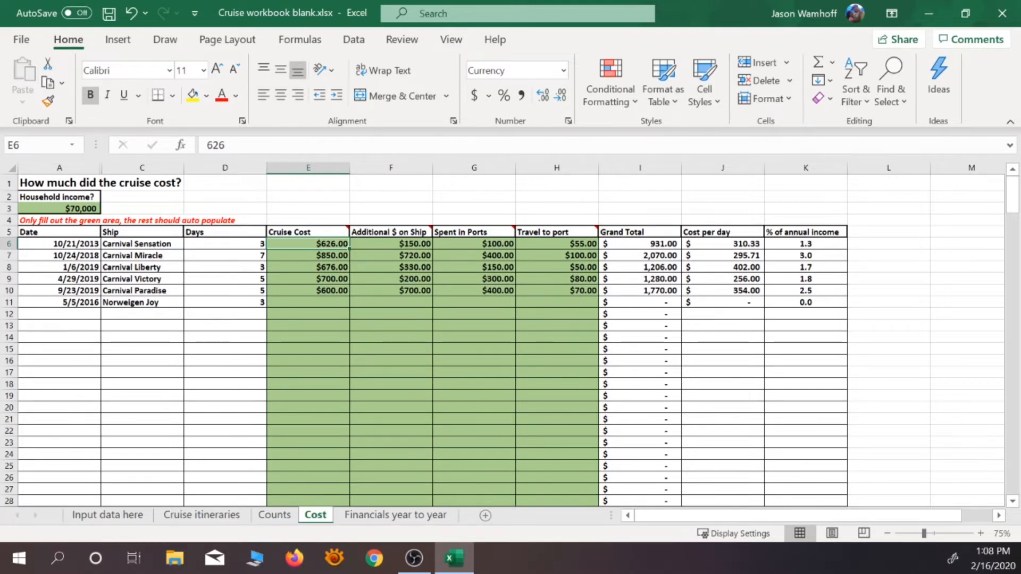
mouse_move(309, 233)
left_click(391, 244)
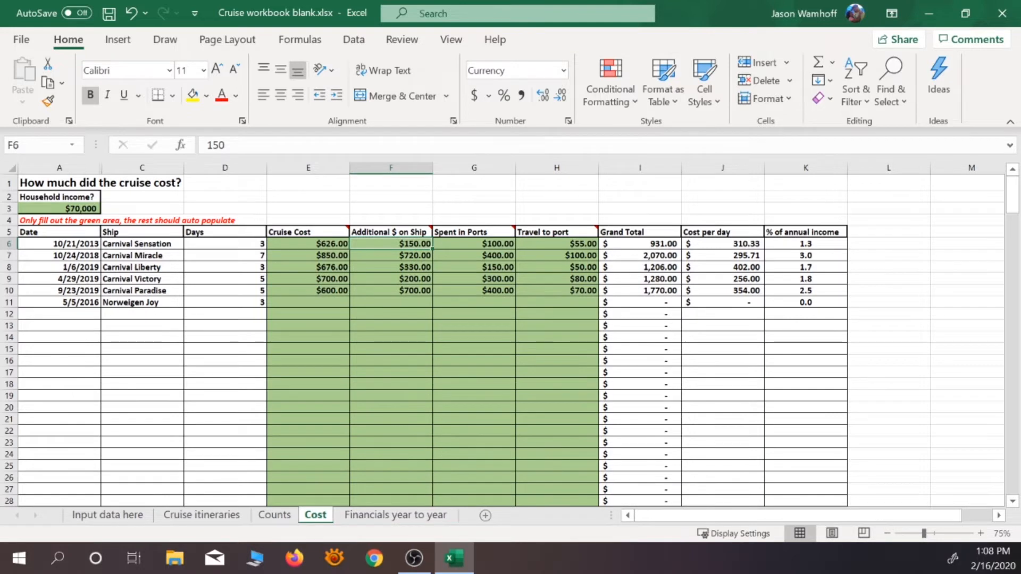
mouse_move(391, 233)
left_click(474, 233)
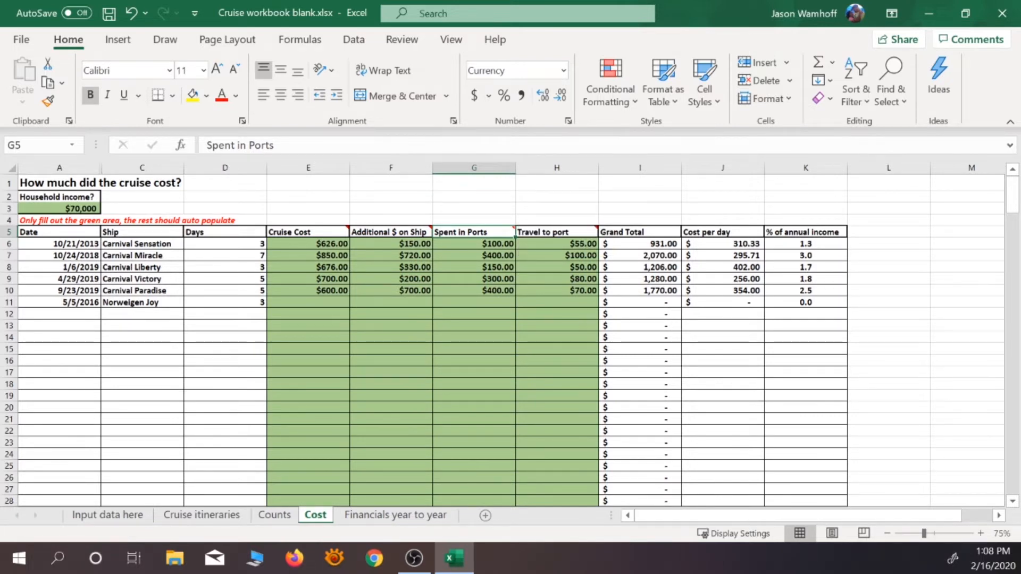
mouse_move(557, 233)
- Review the Carnival Sensation and Carnival Miracle cost rows, and compare the cost per day across the first five cruises
left_click(9, 243)
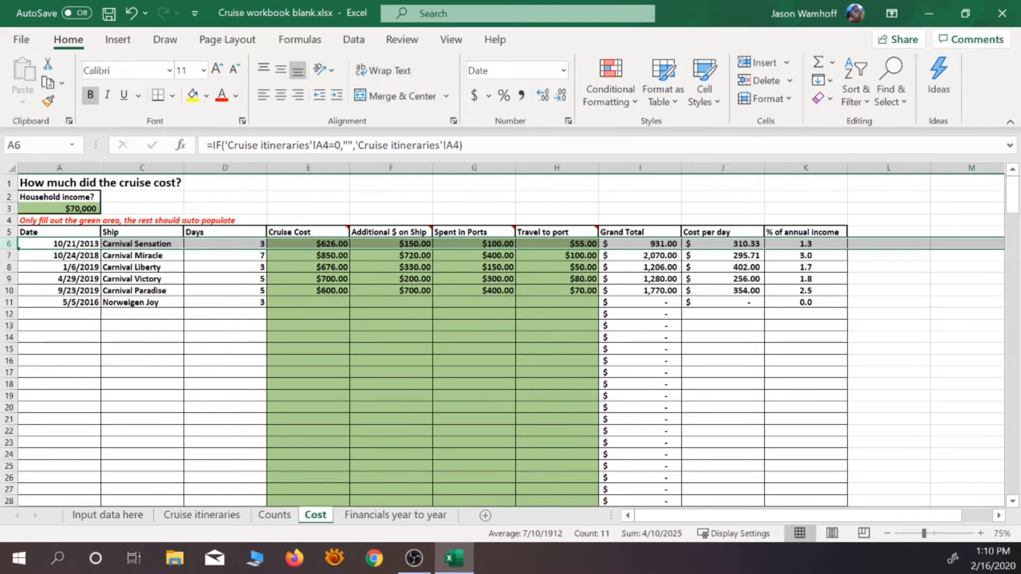
left_click(9, 256)
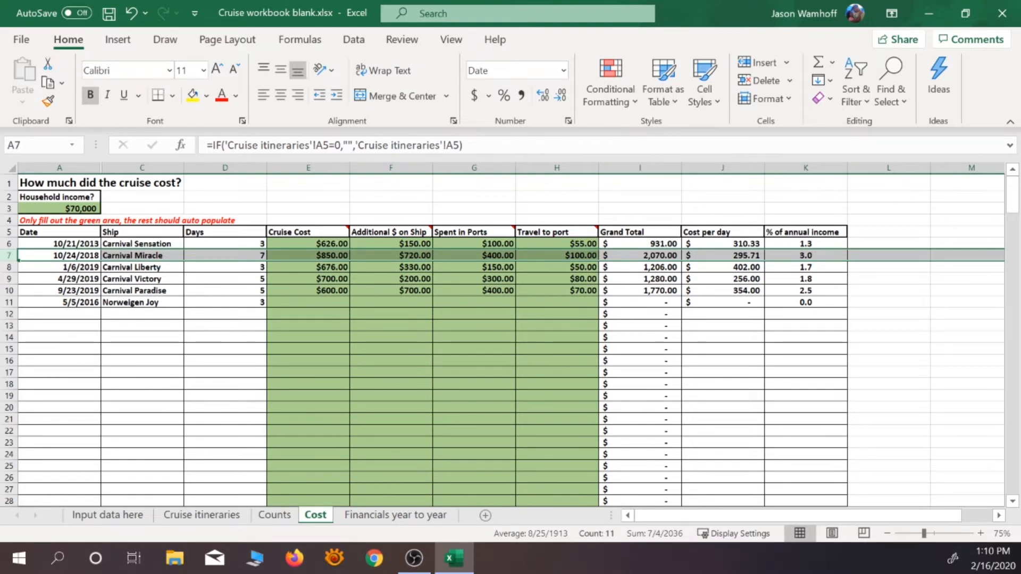
mouse_move(391, 232)
left_click(59, 268)
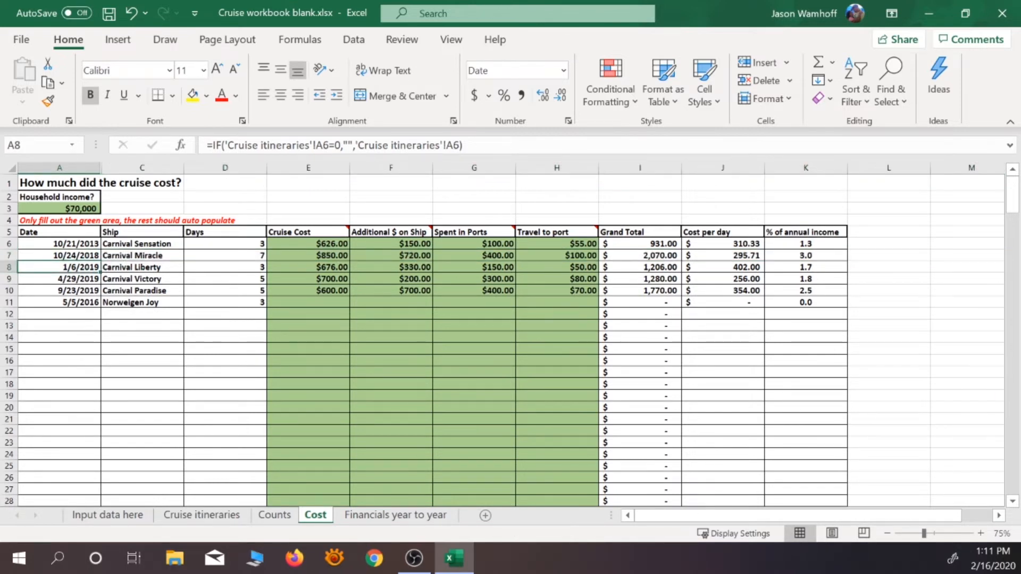
left_click_drag(723, 244, 724, 291)
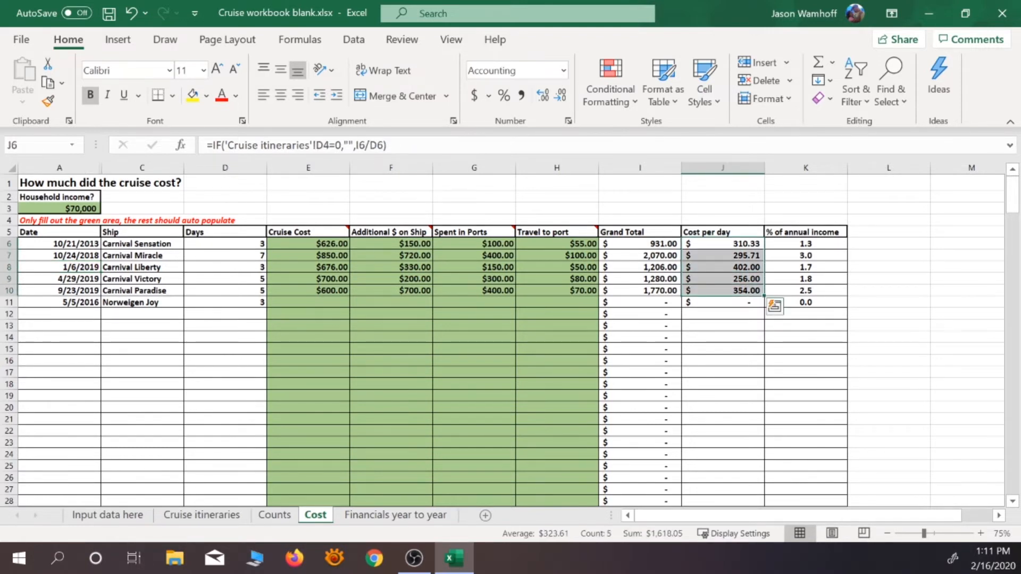